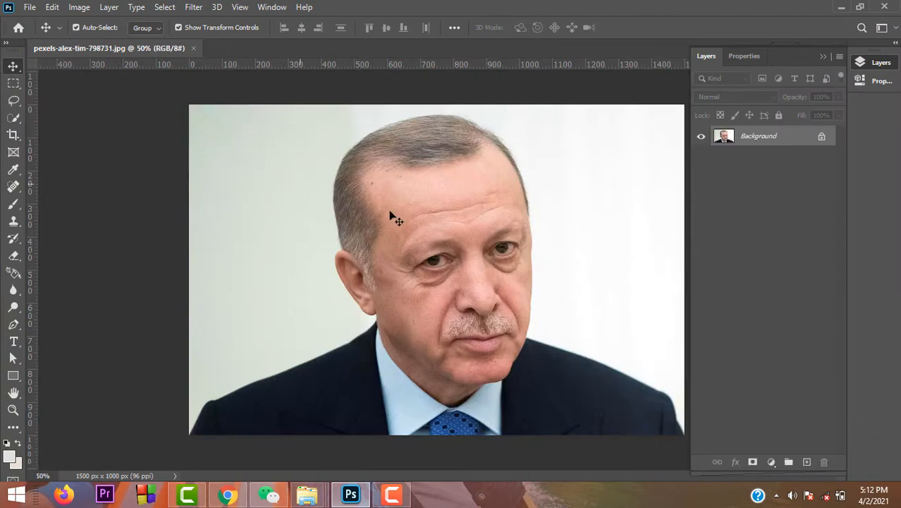
Duplicate the Background layer of the portrait photo
click(13, 410)
drag(483, 266, 459, 278)
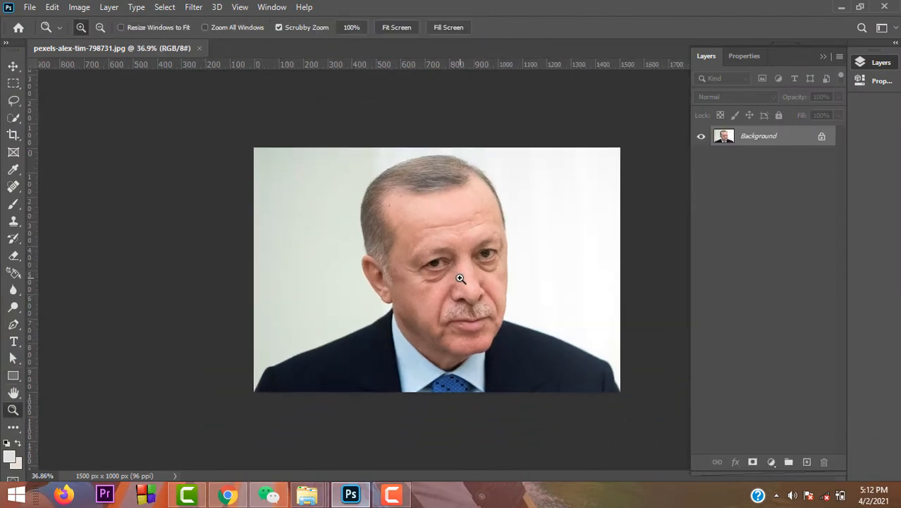
click(460, 277)
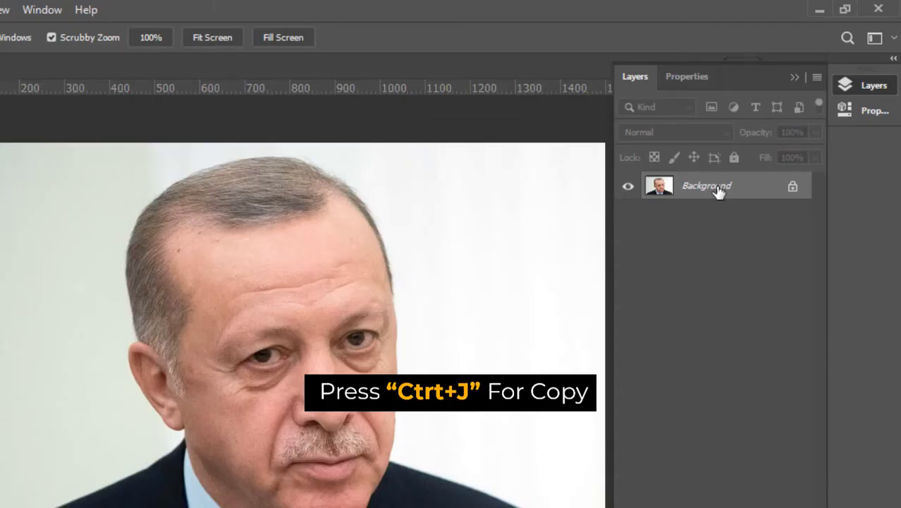
key(ctrl+j)
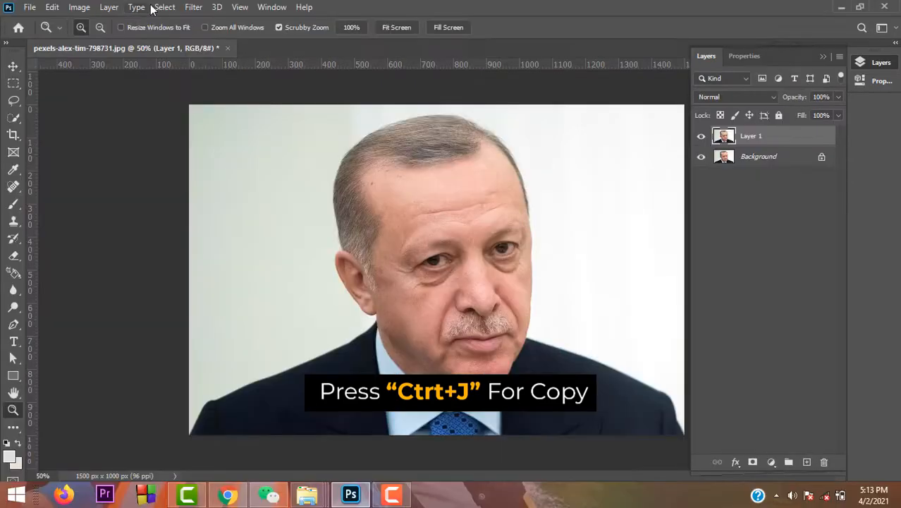
Desaturate the duplicated portrait layer to make it black and white
click(0, 10)
click(0, 10)
click(77, 9)
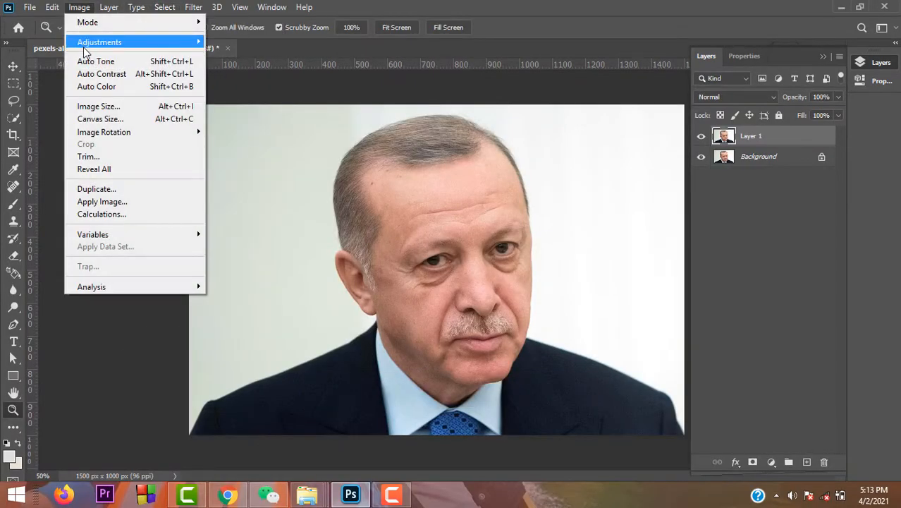
mouse_move(88, 48)
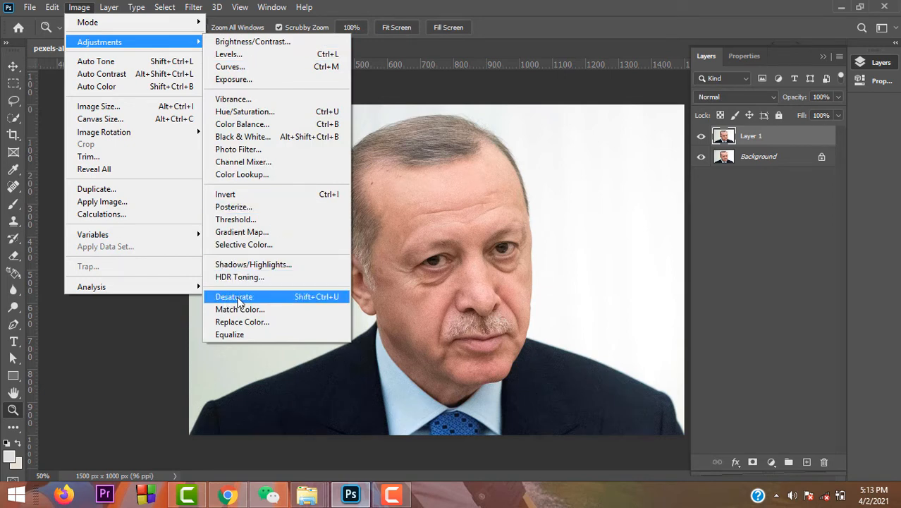
click(236, 301)
Duplicate the desaturated Layer 1 and invert the colors of the copy
drag(476, 265, 452, 266)
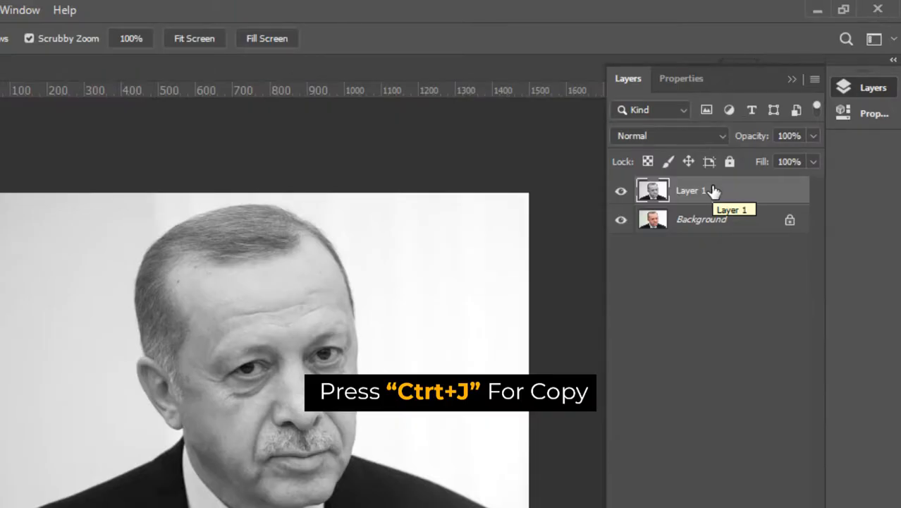
key(ctrl+j)
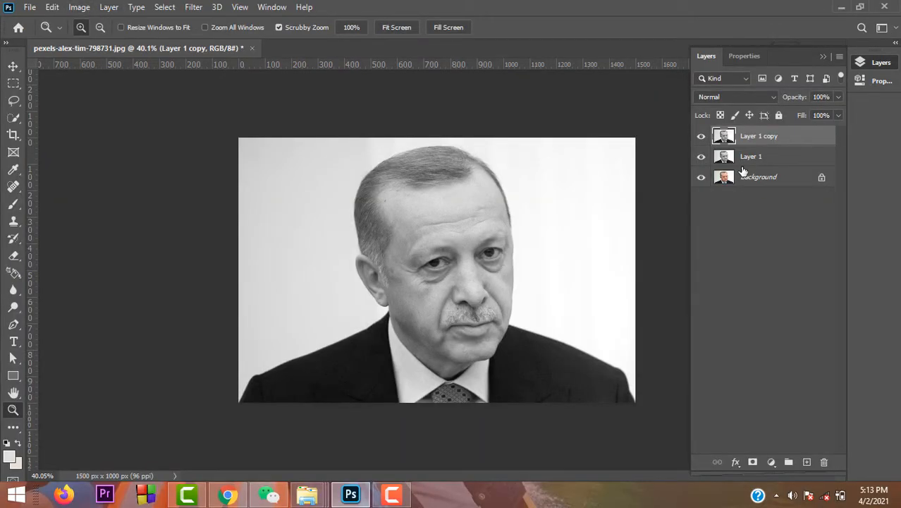
key(ctrl+i)
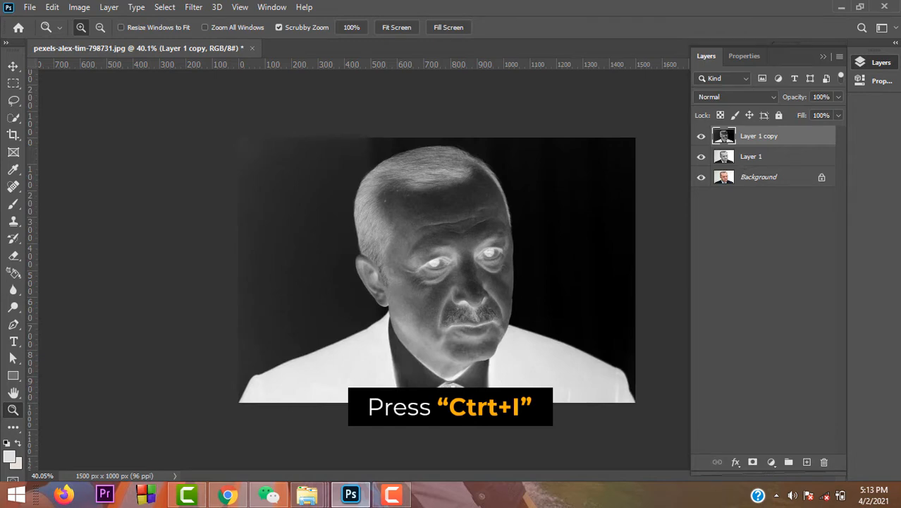
Set the inverted layer's blend mode to Color Dodge and apply a Gaussian Blur with a radius of 31.8 pixels
mouse_move(458, 243)
mouse_down()
mouse_move(503, 262)
mouse_move(468, 244)
mouse_up()
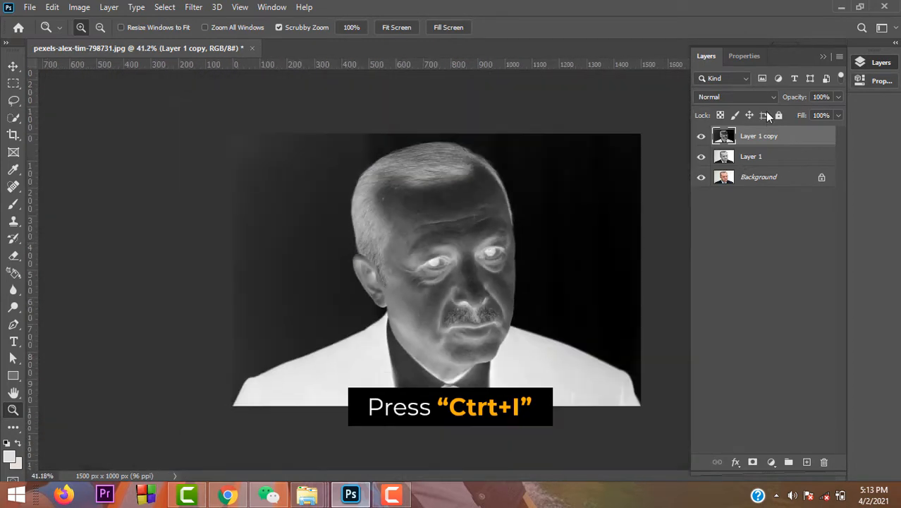
click(745, 97)
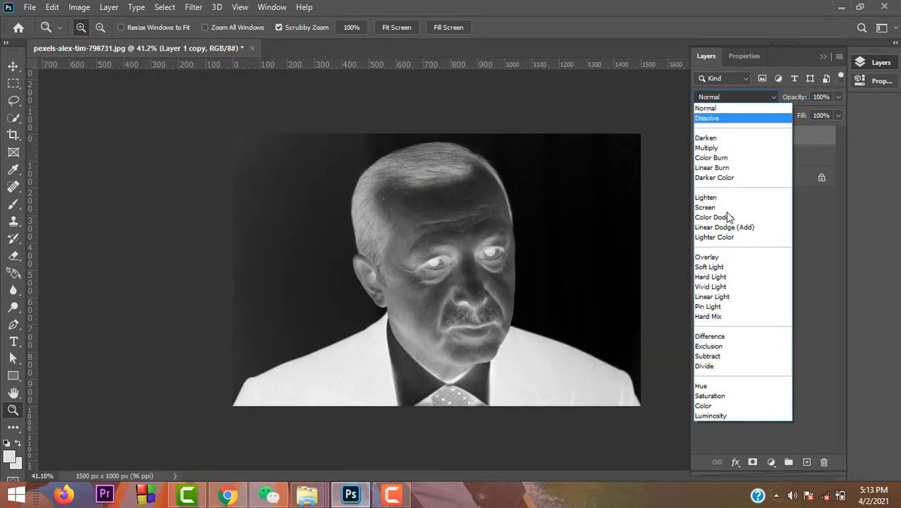
click(726, 218)
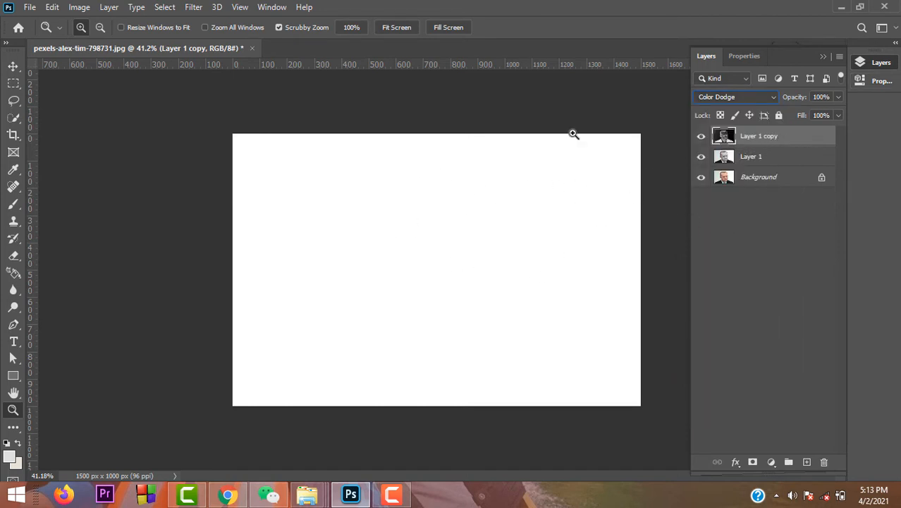
click(194, 7)
mouse_move(221, 161)
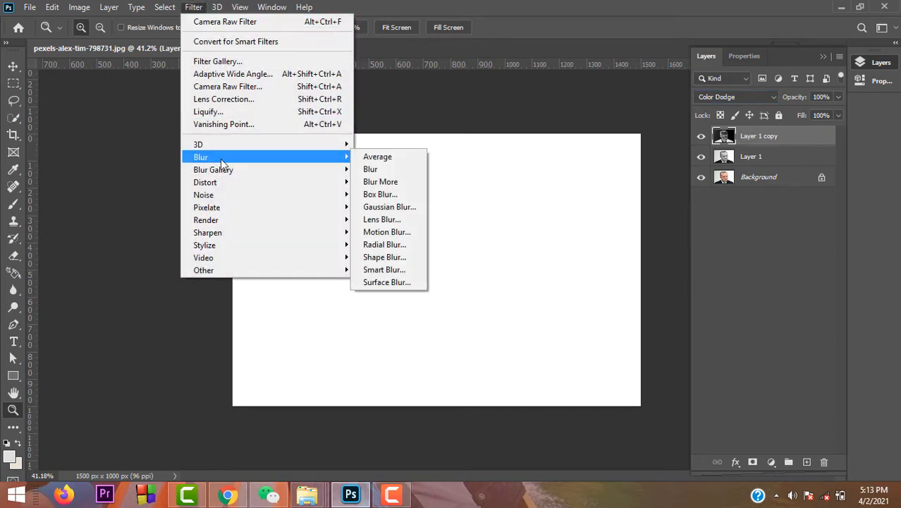
click(387, 209)
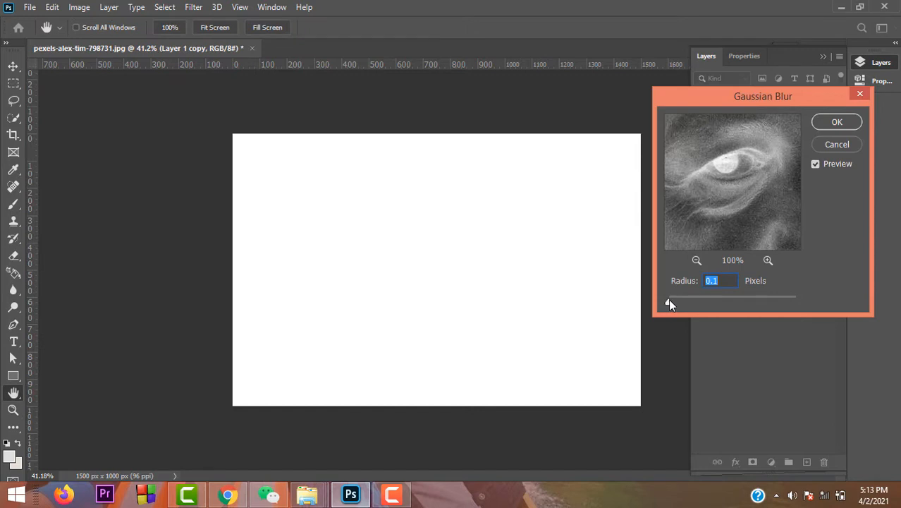
drag(679, 301, 730, 303)
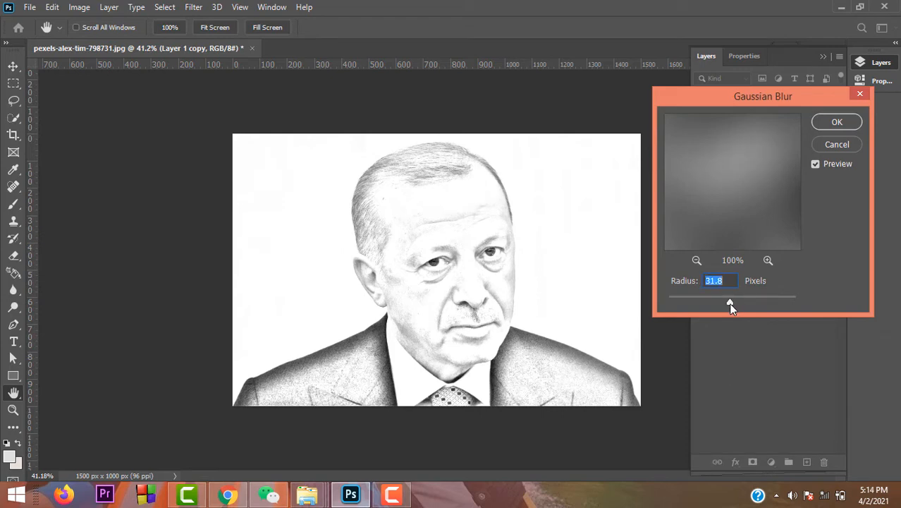
click(828, 122)
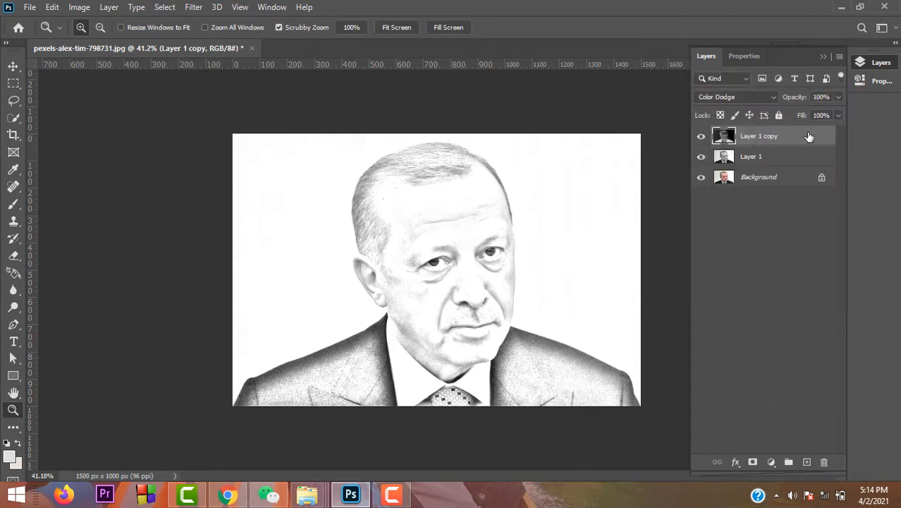
Add a Levels adjustment layer above the blurred copy with black input level 79 and midtones 0.65 to darken the sketch lines
click(771, 462)
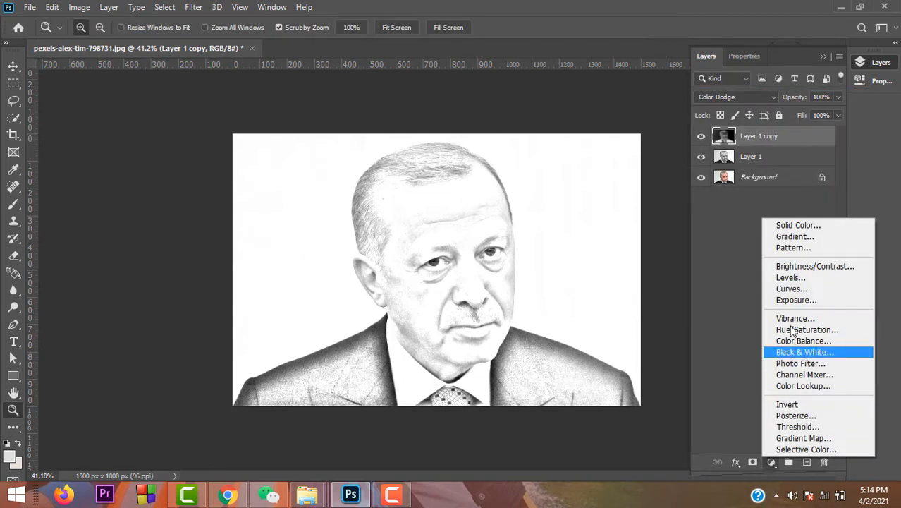
click(792, 277)
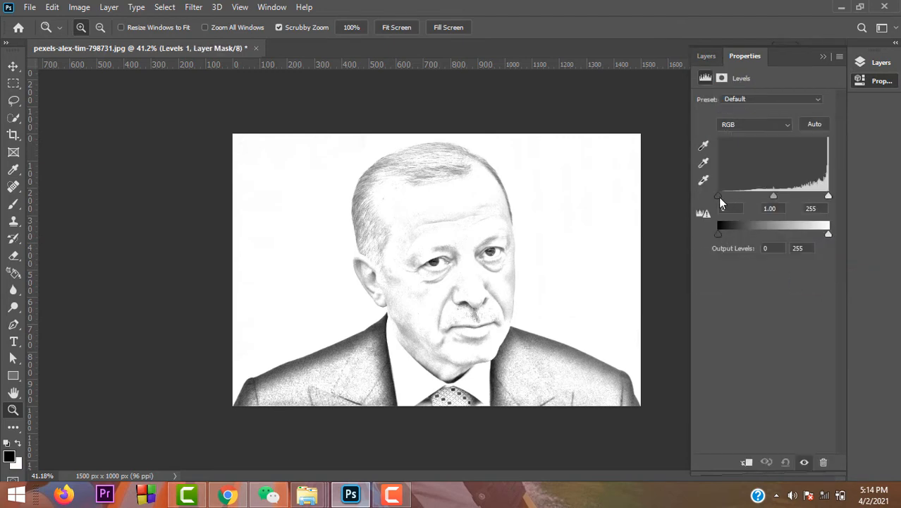
drag(720, 197, 803, 201)
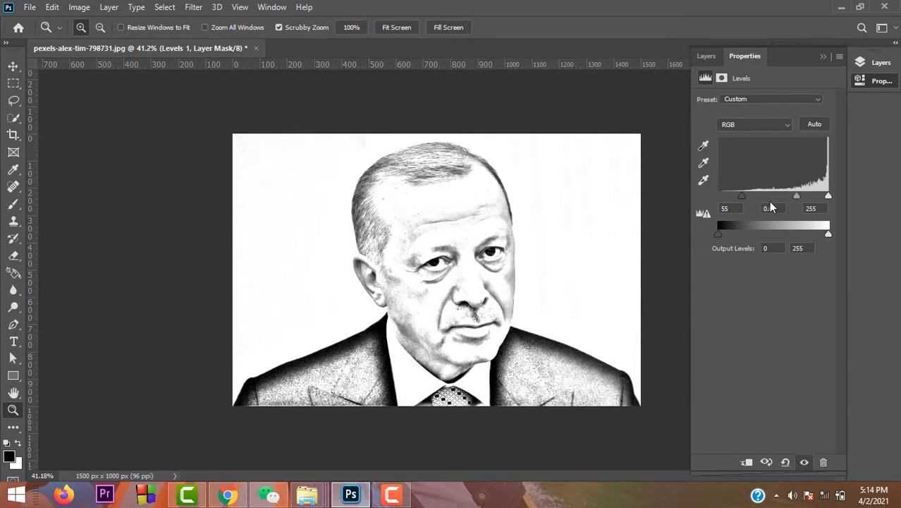
mouse_move(744, 197)
mouse_down()
mouse_move(759, 201)
mouse_move(753, 195)
mouse_up()
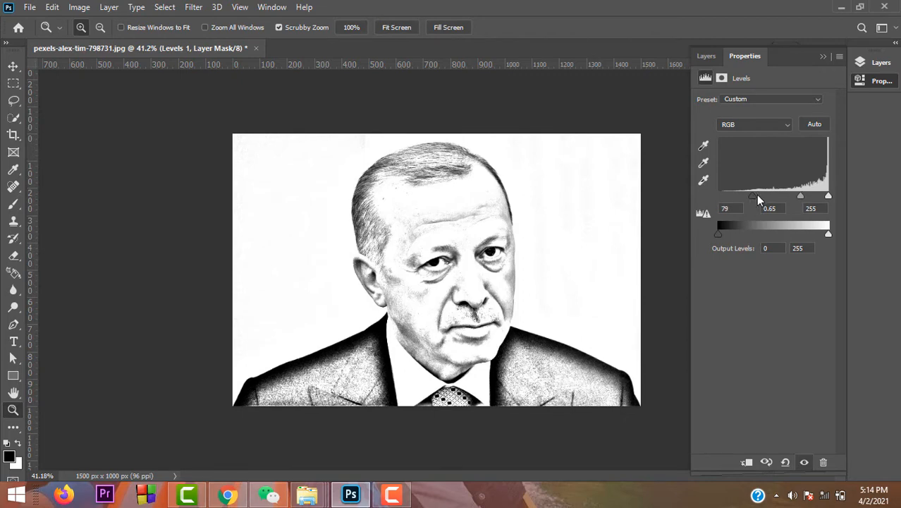
Add a Brightness/Contrast adjustment layer above Levels 1 and lower the brightness slightly
click(714, 57)
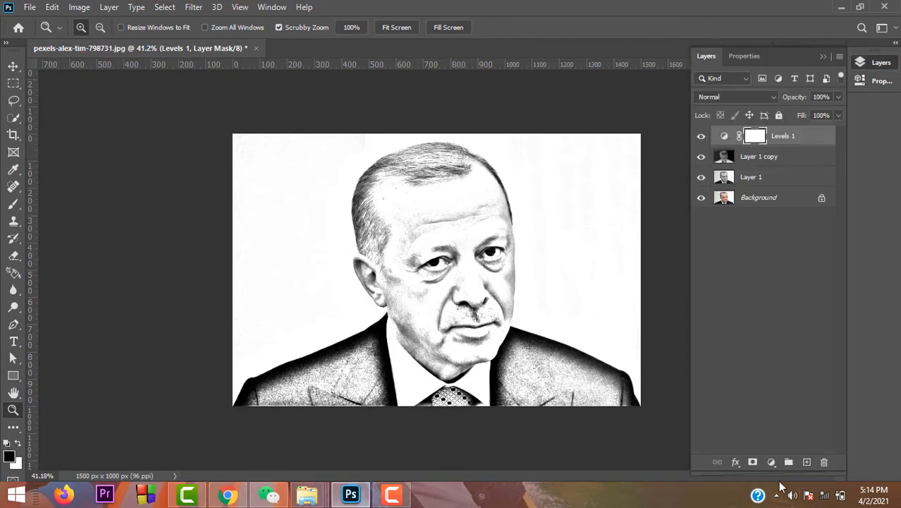
click(771, 463)
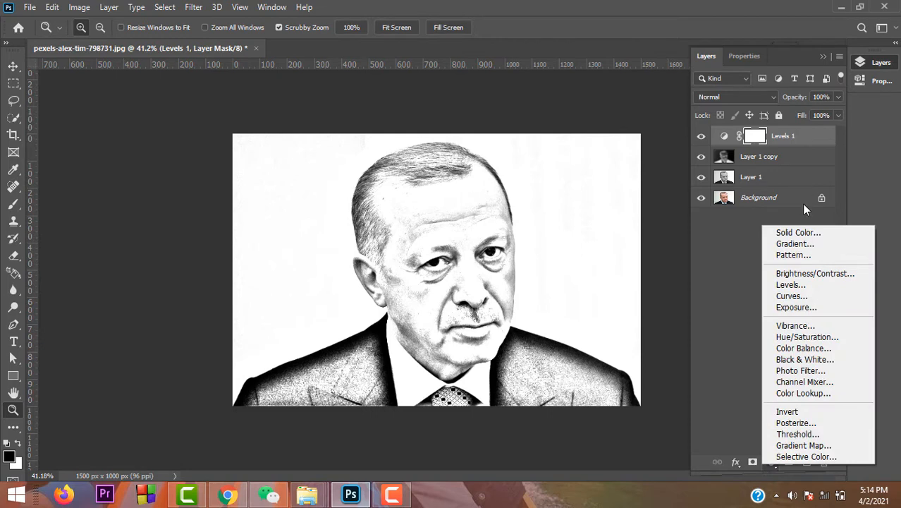
click(811, 275)
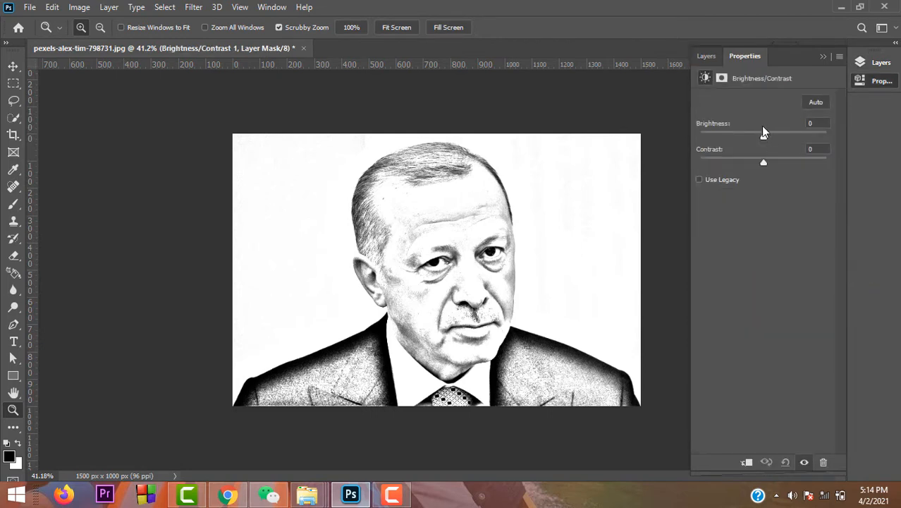
mouse_move(763, 136)
mouse_down()
mouse_move(752, 141)
mouse_move(781, 161)
mouse_move(758, 138)
mouse_up()
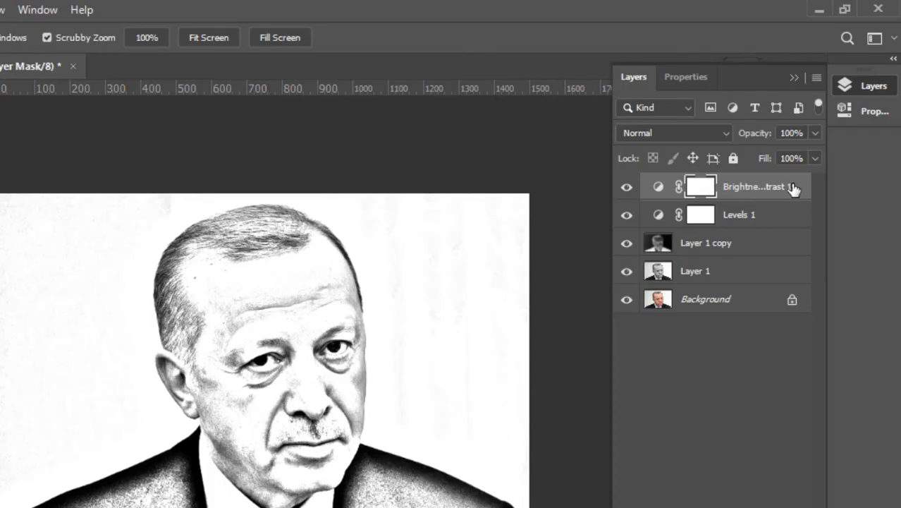
Stamp all visible layers into a new merged layer above the Brightness/Contrast adjustment
click(794, 188)
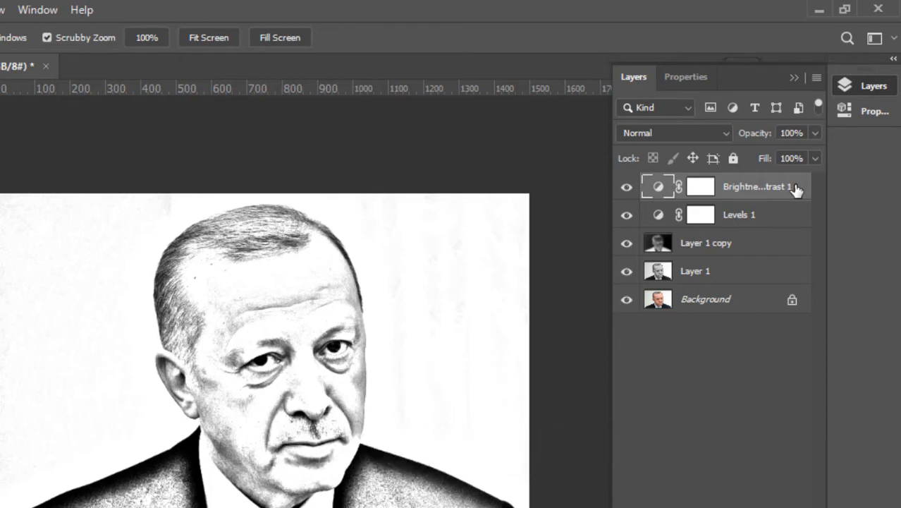
key(ctrl+alt+shift+e)
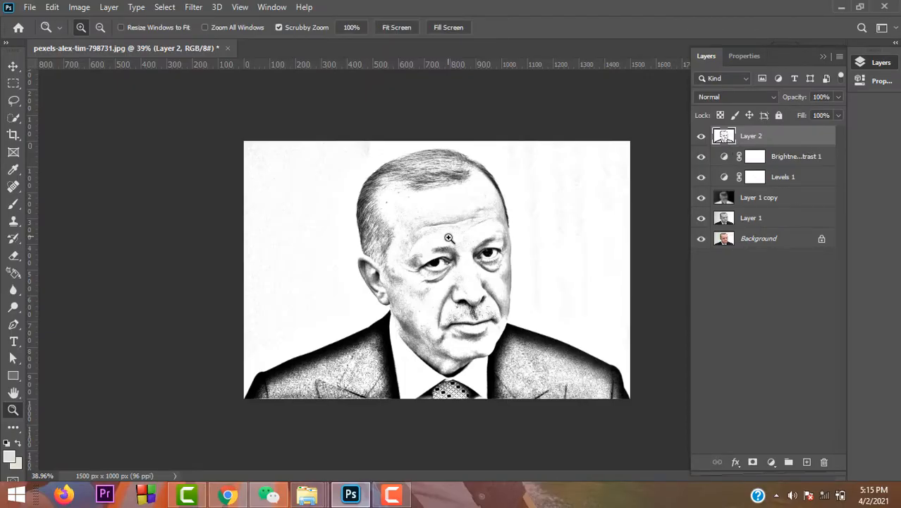
drag(452, 247, 412, 254)
click(412, 254)
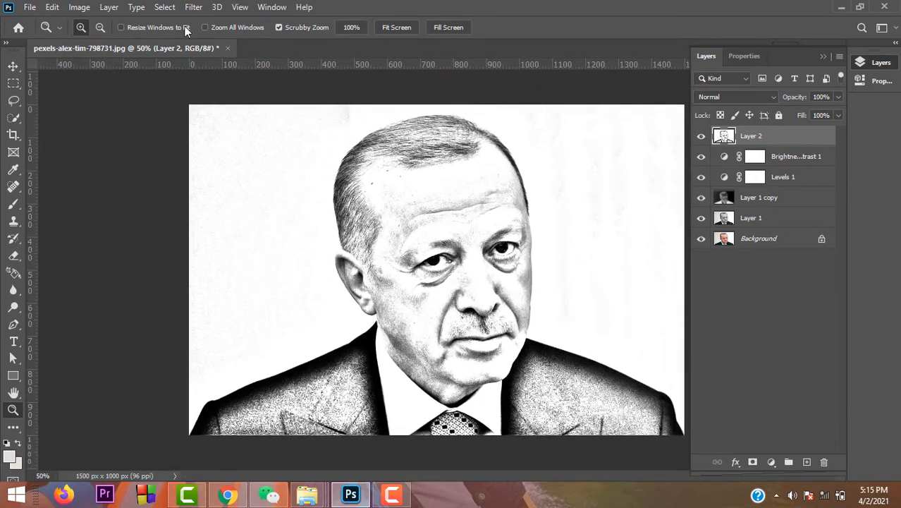
Apply the Add Noise filter to the merged layer with an amount of 33.33% and uniform distribution
click(194, 7)
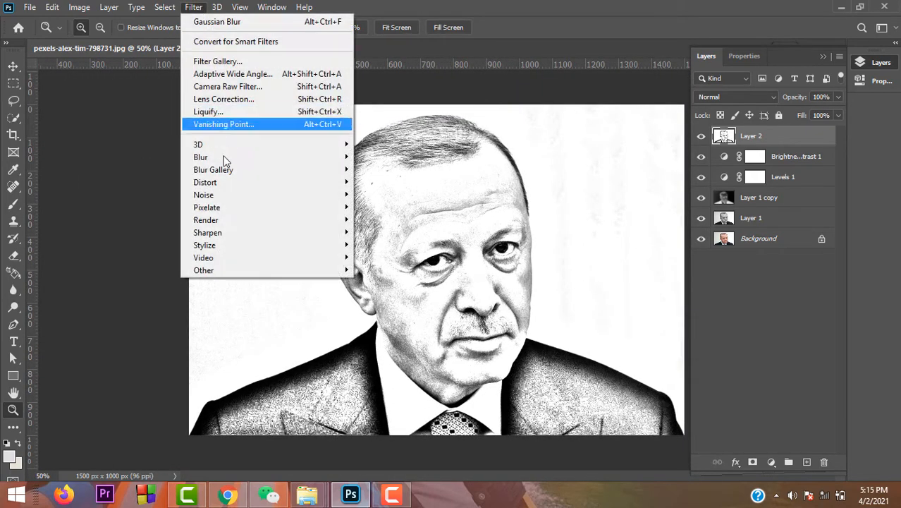
mouse_move(324, 198)
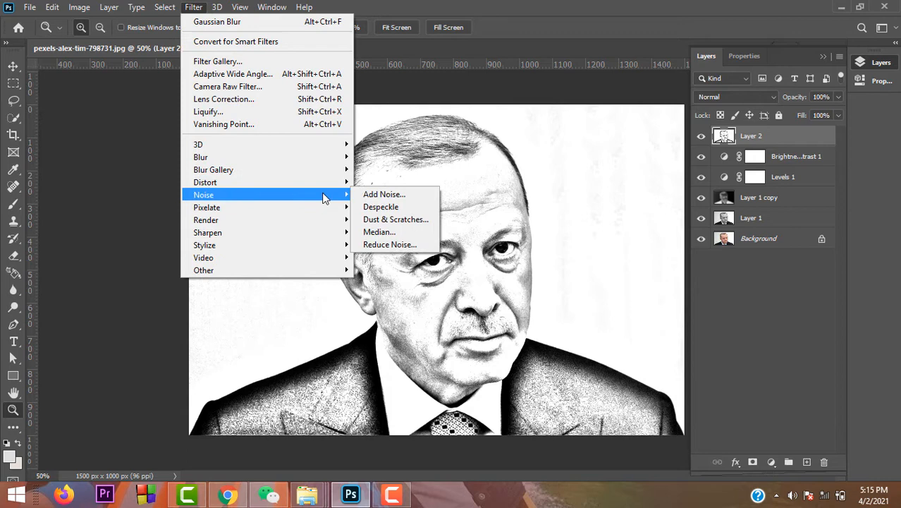
click(385, 194)
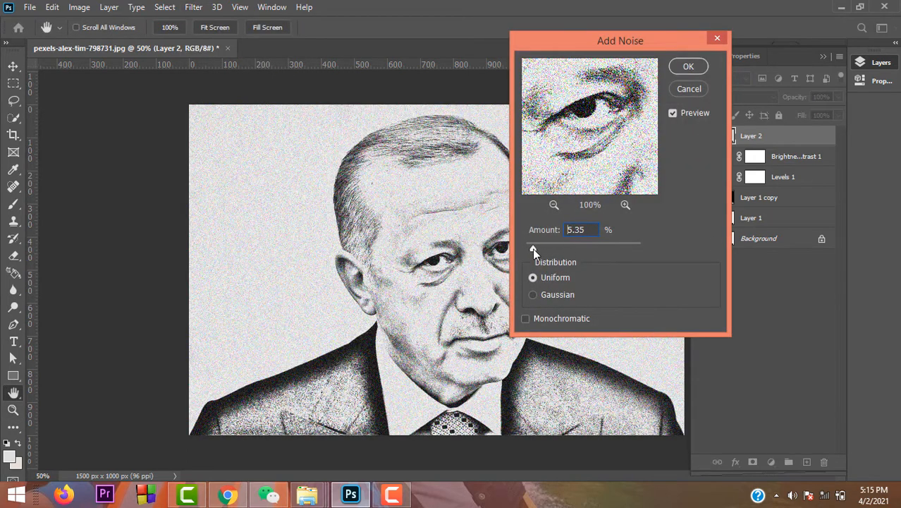
drag(533, 248, 556, 249)
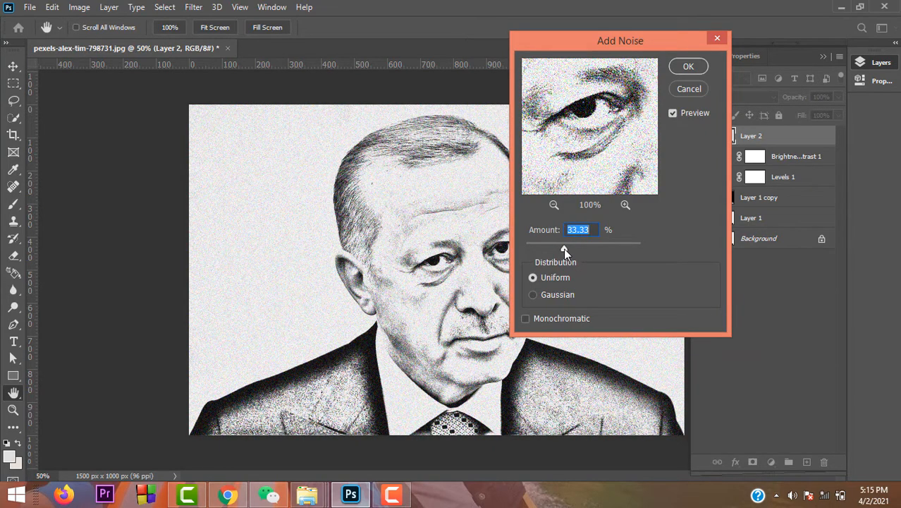
click(689, 66)
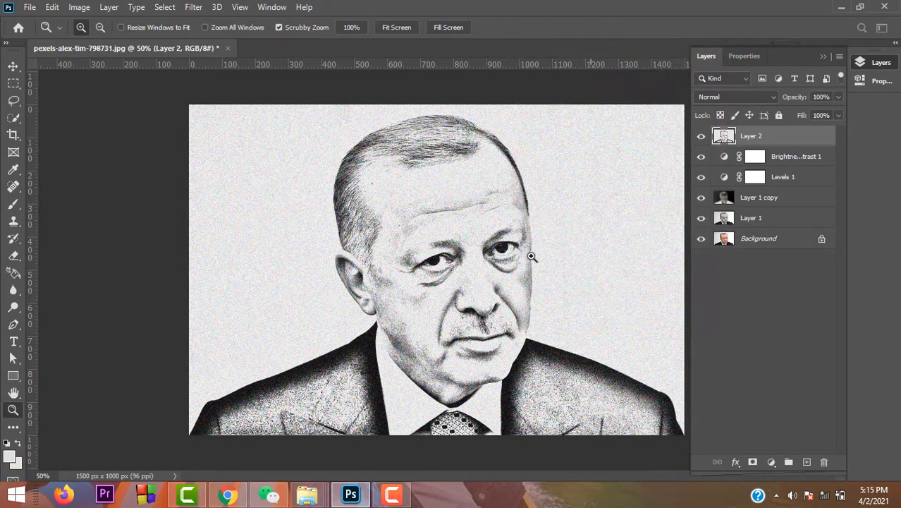
Apply the Smart Sharpen filter to the merged noisy layer with a radius of about 6.2 px, removing Lens Blur
drag(485, 289, 485, 259)
click(487, 287)
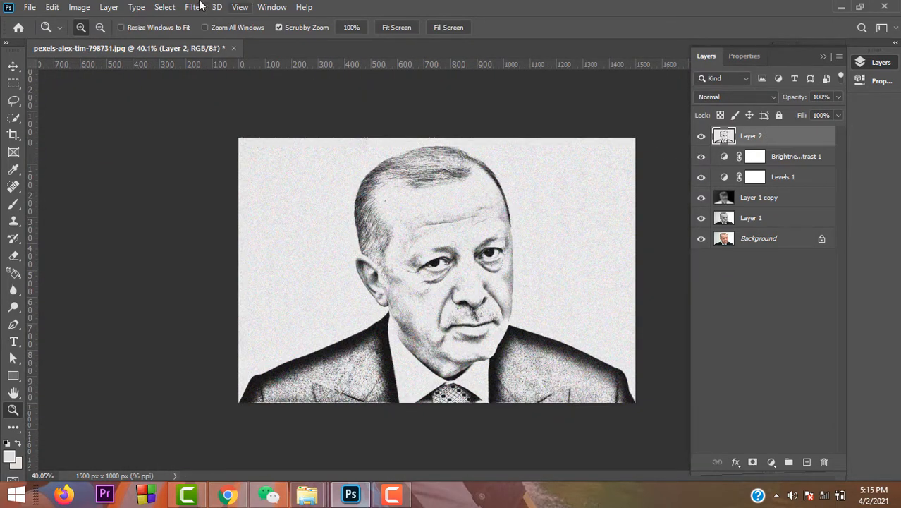
click(200, 7)
mouse_move(210, 233)
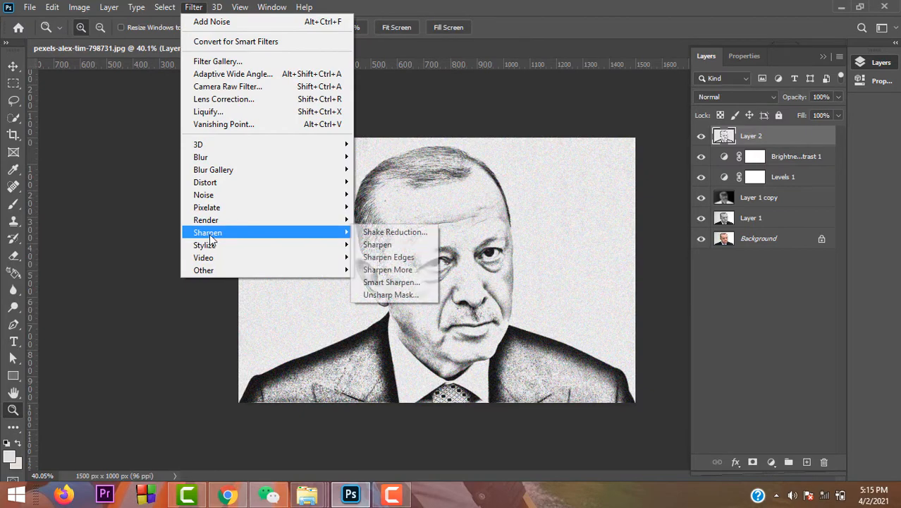
click(381, 290)
drag(433, 292, 430, 292)
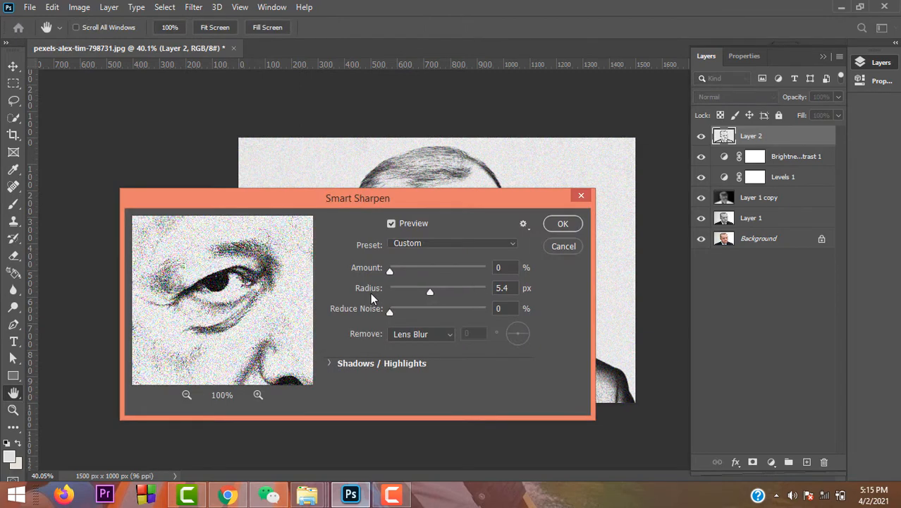
click(186, 395)
click(187, 395)
click(187, 395)
click(187, 395)
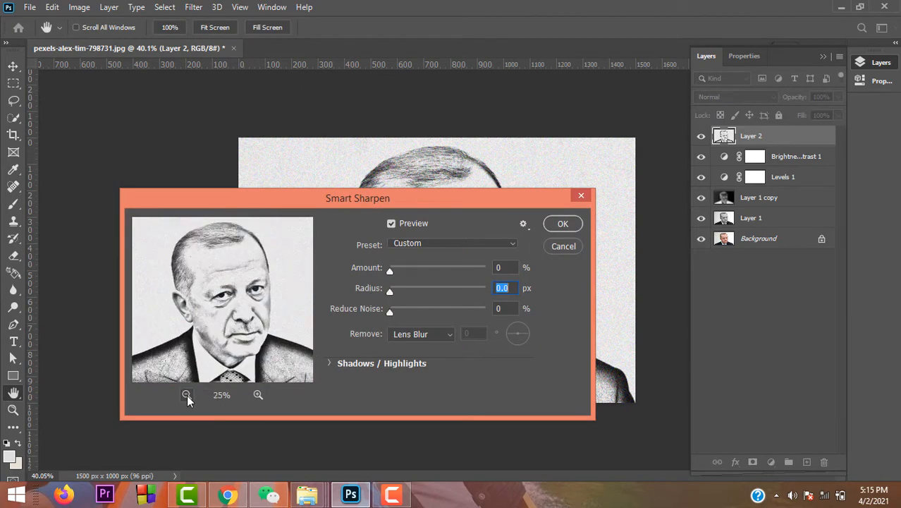
drag(390, 289, 430, 292)
drag(427, 292, 436, 297)
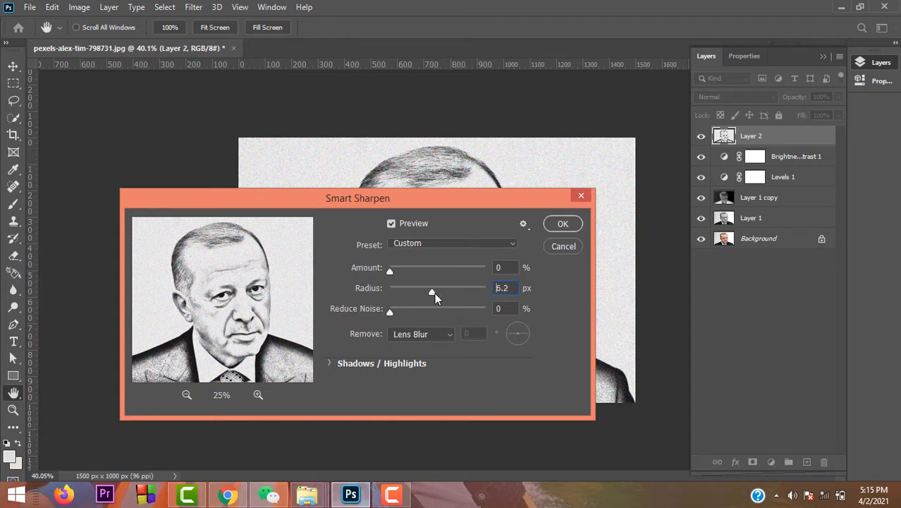
click(563, 223)
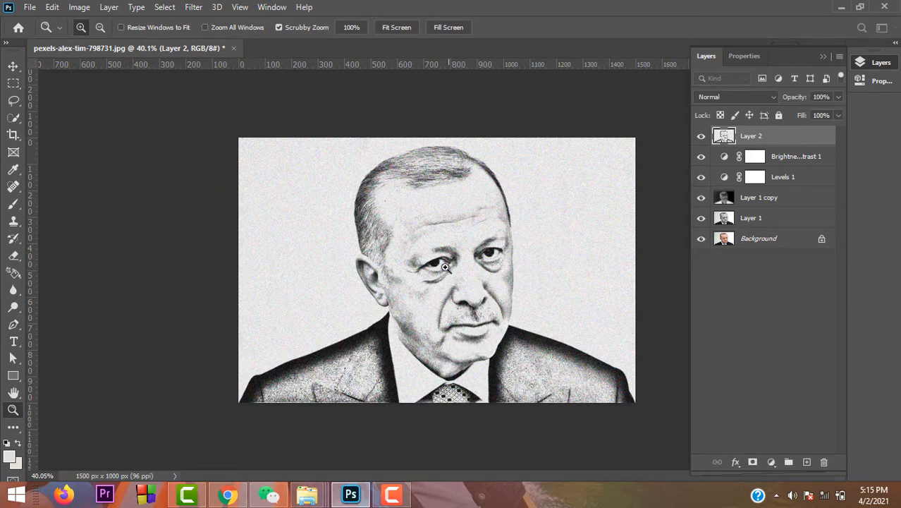
Duplicate the sharpened Layer 2 and open the copy in the Filter Gallery
drag(456, 277, 519, 240)
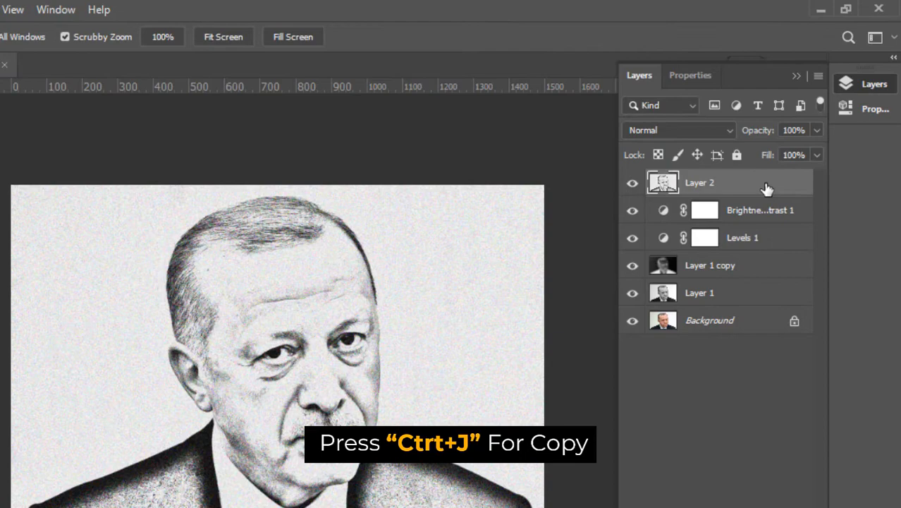
key(ctrl+j)
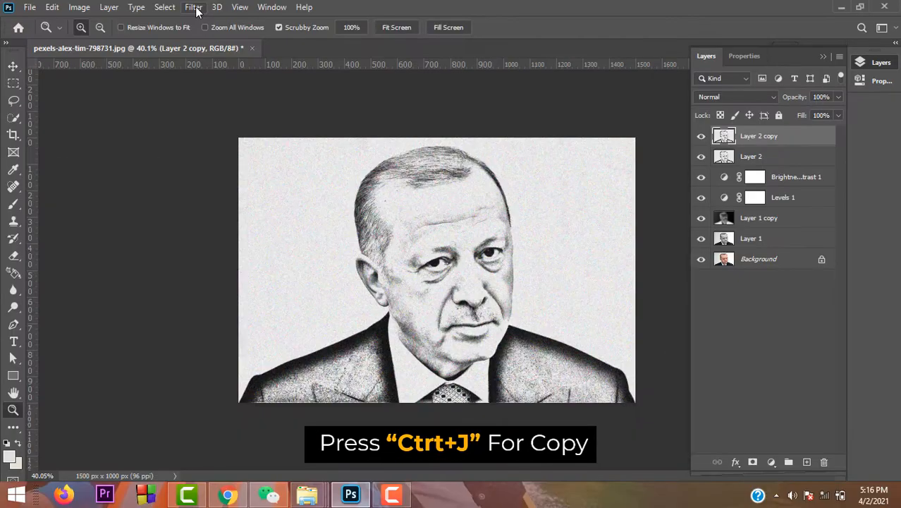
click(194, 8)
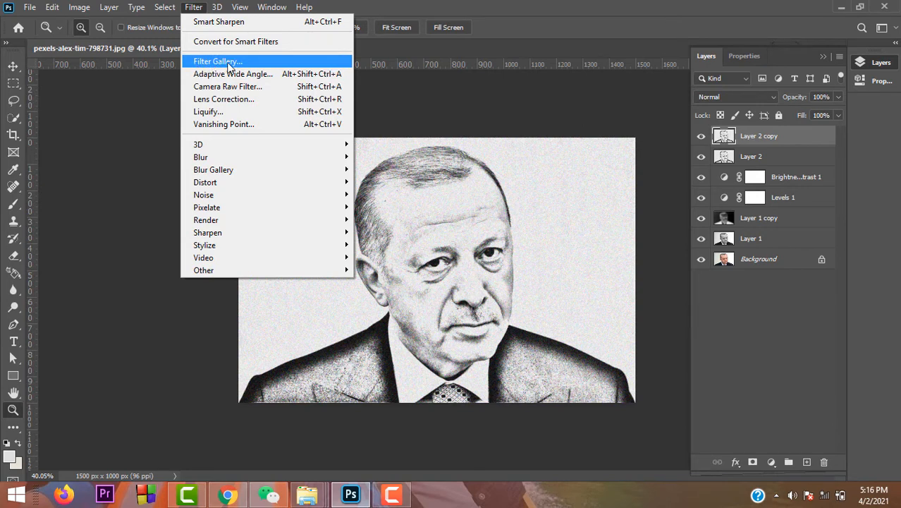
click(227, 62)
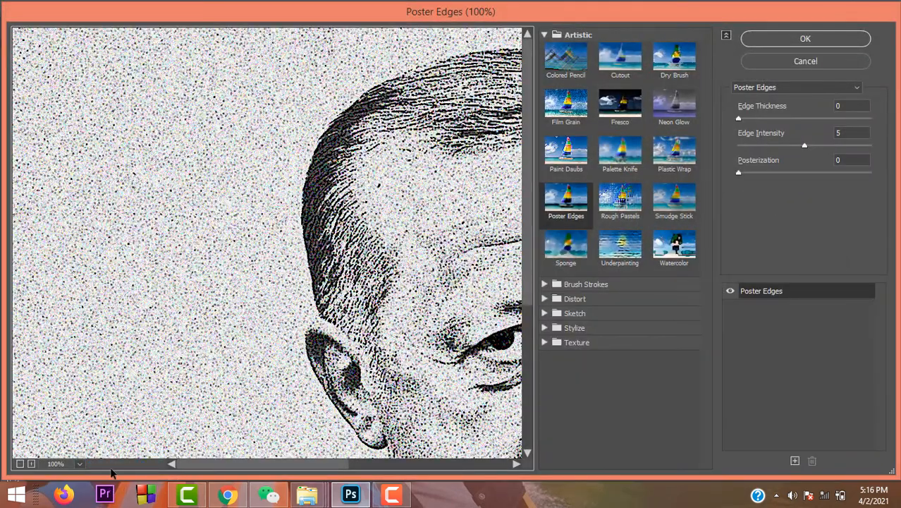
click(82, 466)
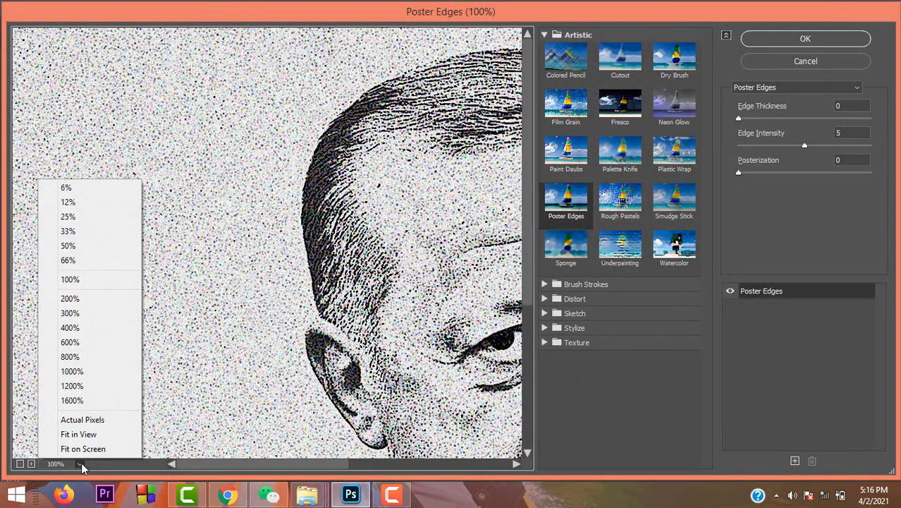
click(84, 218)
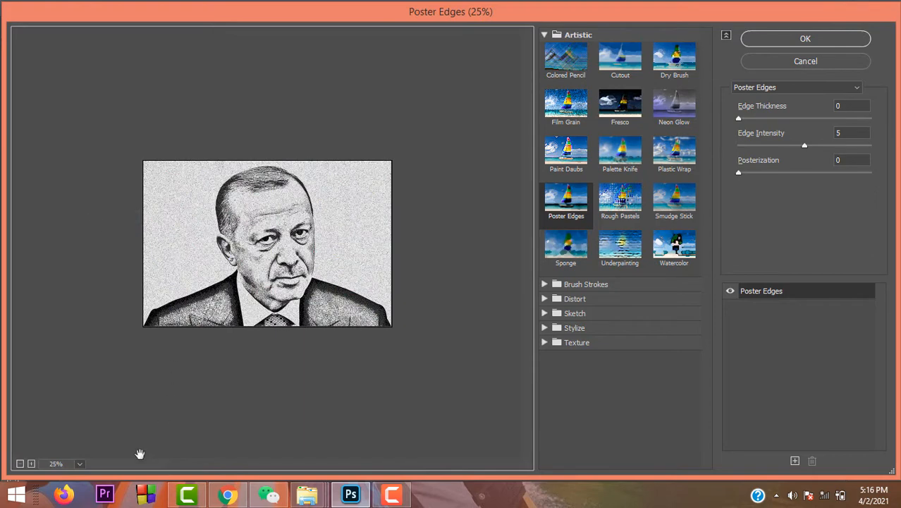
click(80, 465)
click(74, 229)
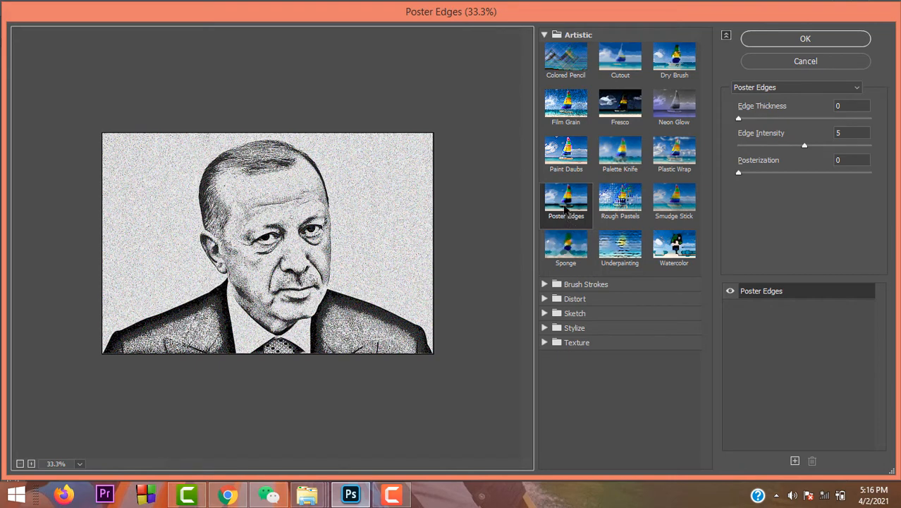
Apply the Poster Edges filter to the layer copy with edge thickness 0, edge intensity 5 and posterization 0
click(565, 204)
click(783, 87)
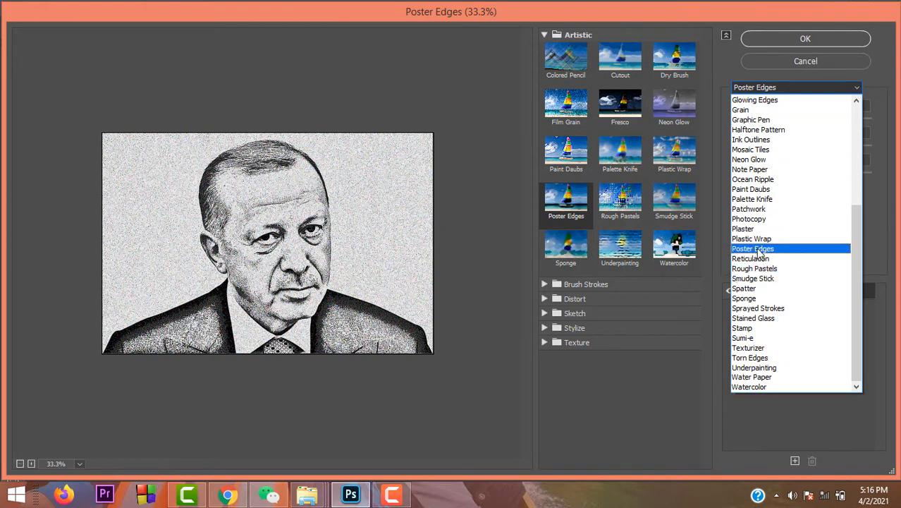
click(760, 251)
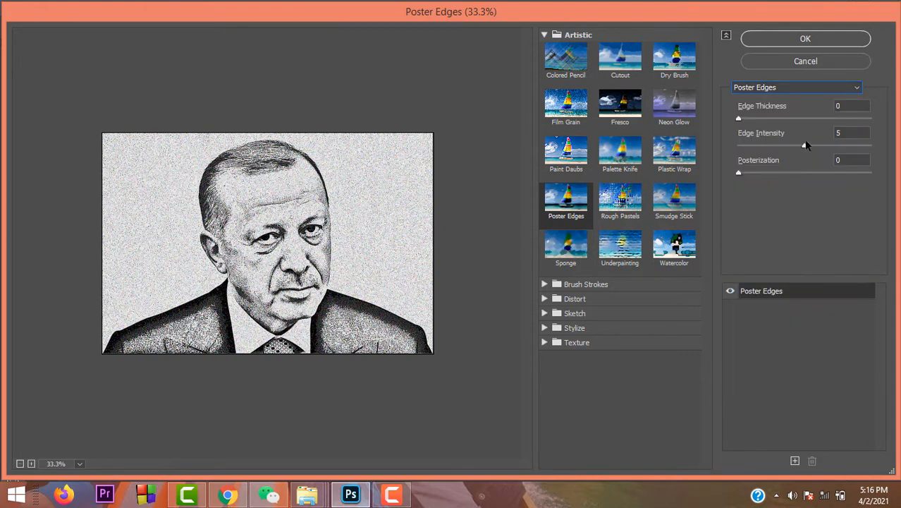
click(738, 120)
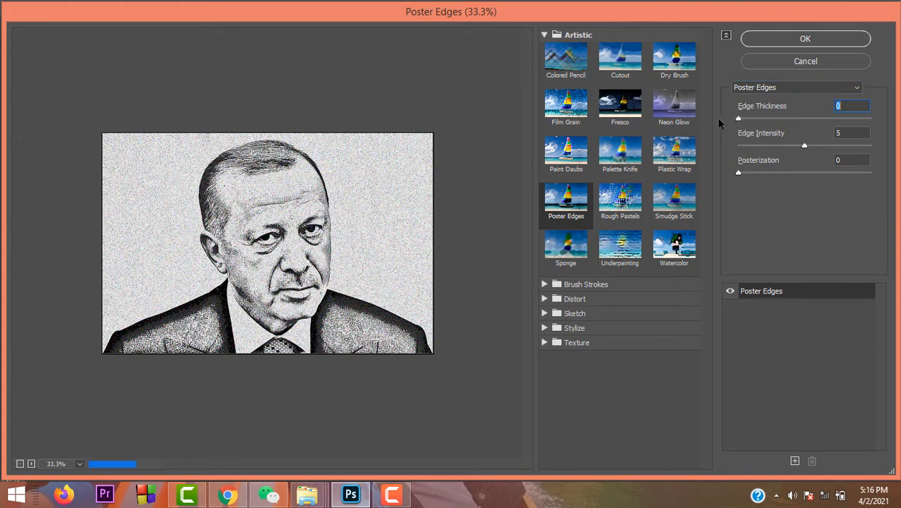
drag(740, 172, 752, 174)
drag(805, 148, 718, 148)
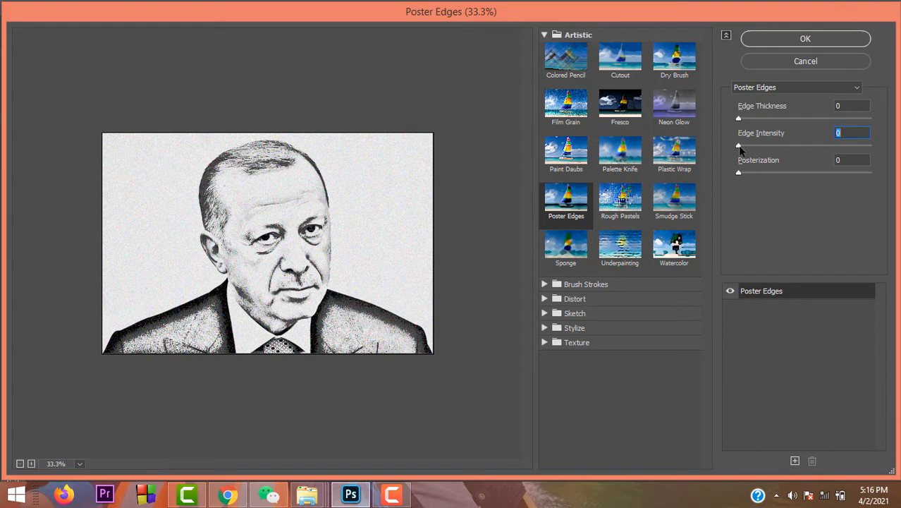
drag(740, 148, 796, 146)
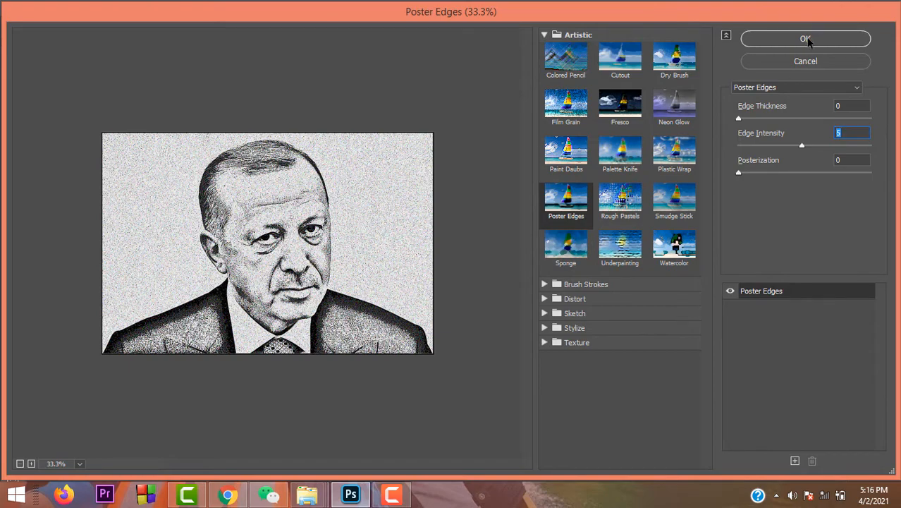
click(806, 39)
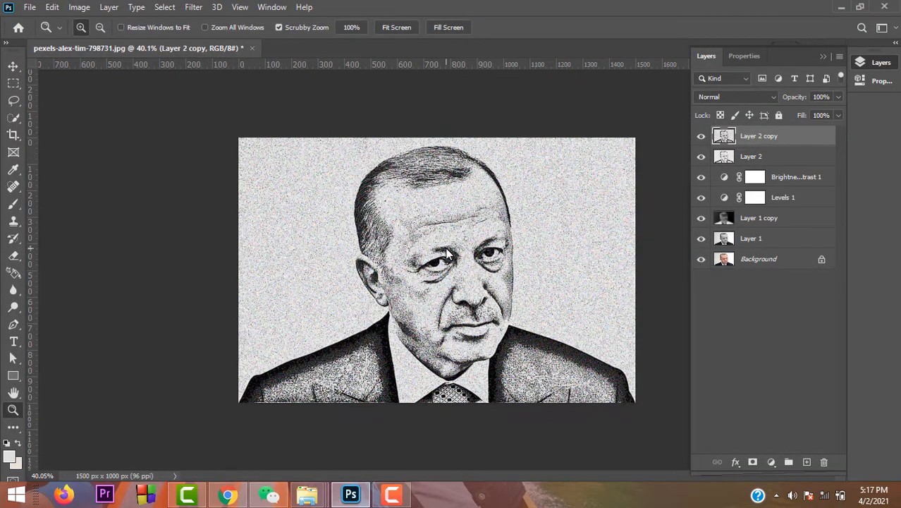
Add a white layer mask to the Poster Edges layer, Layer 2 copy
mouse_move(482, 243)
mouse_down()
mouse_move(557, 244)
mouse_move(479, 245)
mouse_up()
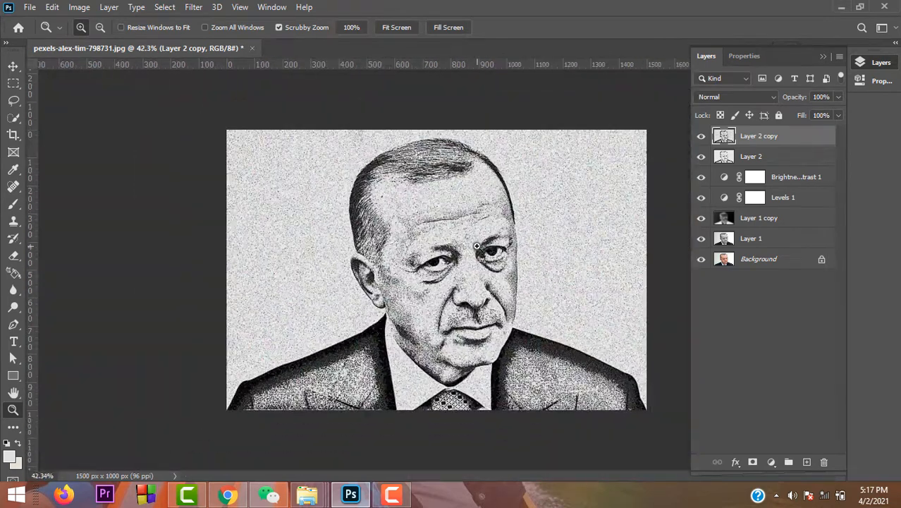
click(477, 246)
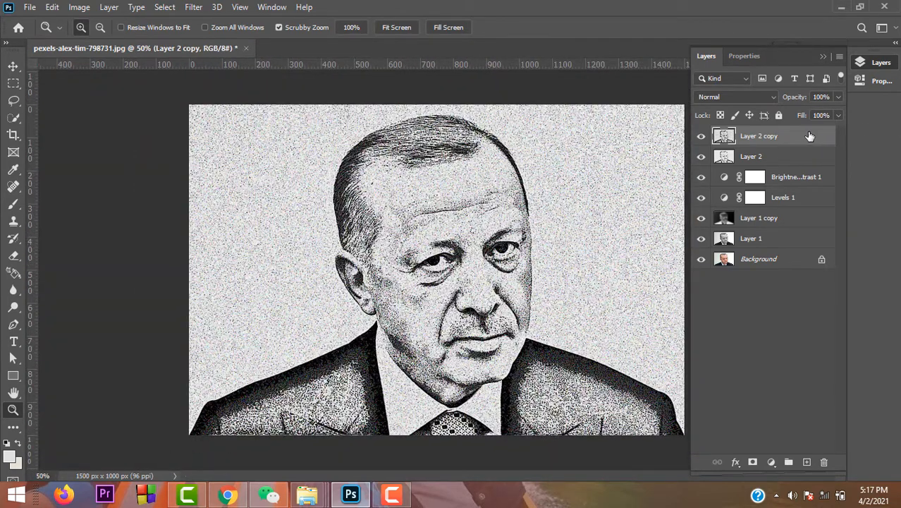
click(754, 462)
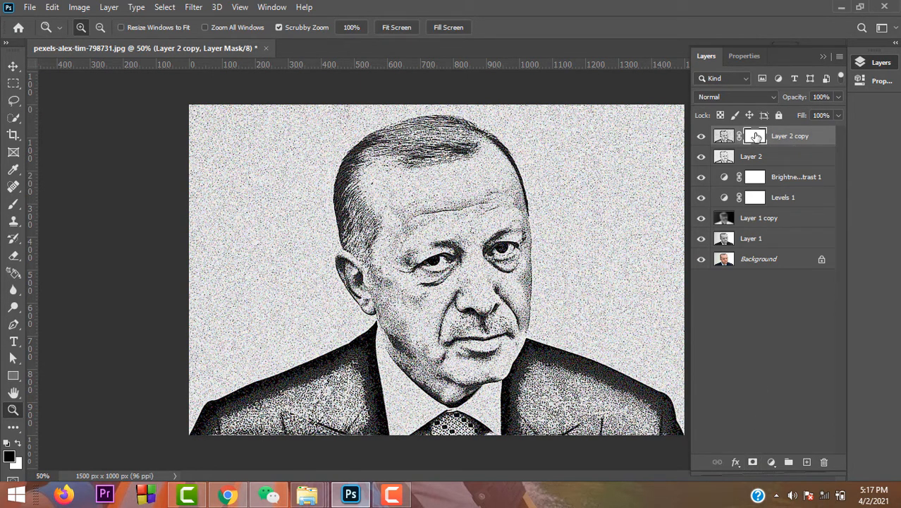
scroll(488, 273, down, 3)
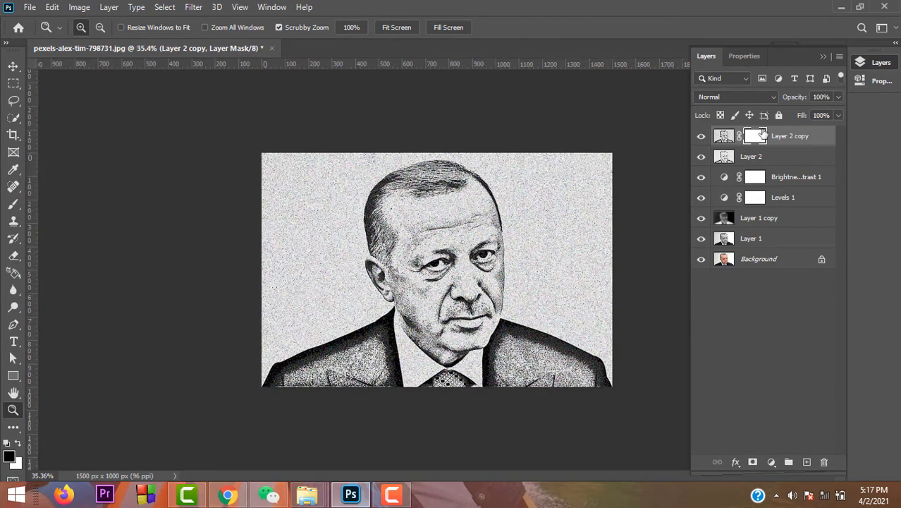
Set the foreground color to black (000000) and the background color to white (ffffff) for painting on the mask
click(9, 460)
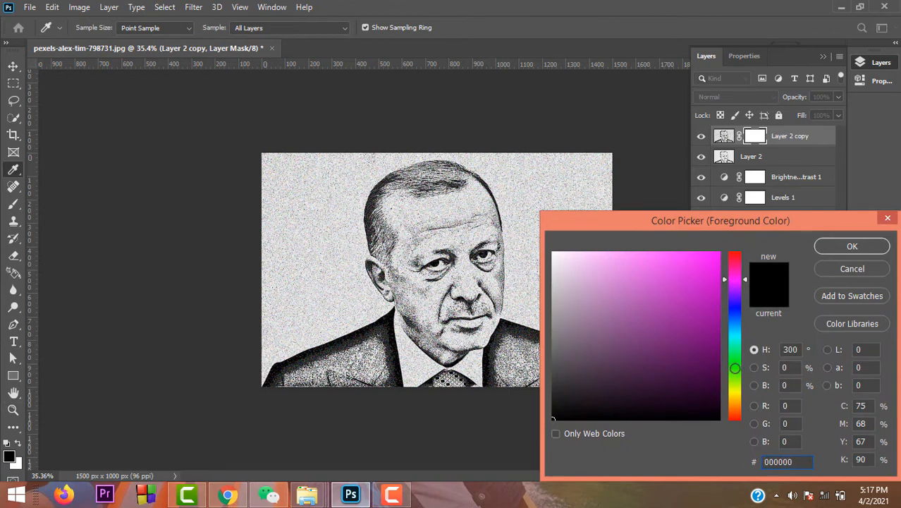
click(878, 249)
click(15, 462)
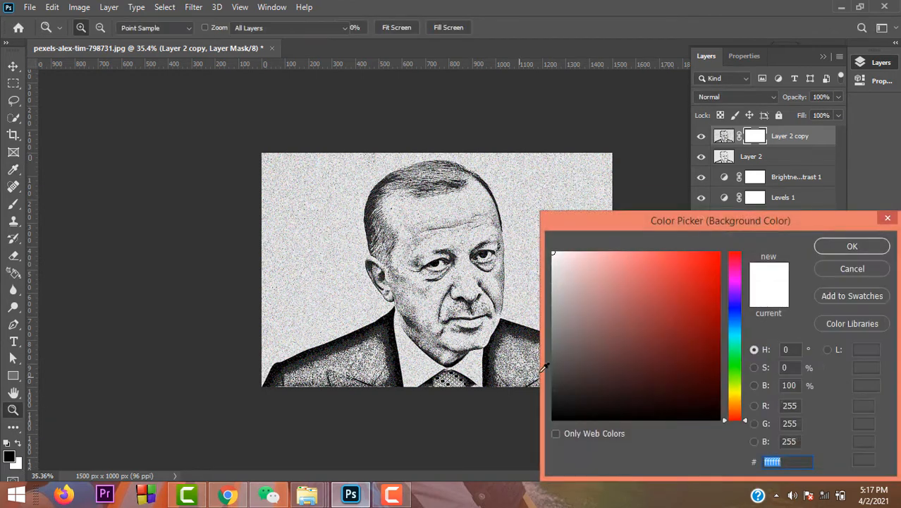
click(851, 246)
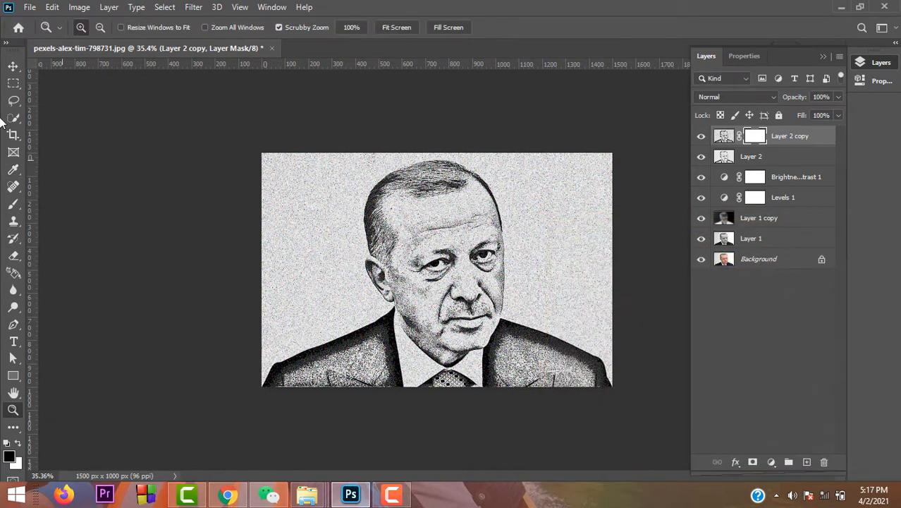
Choose the Brush tool with a Soft Round tip, 228 px in size and 0% hardness
click(13, 204)
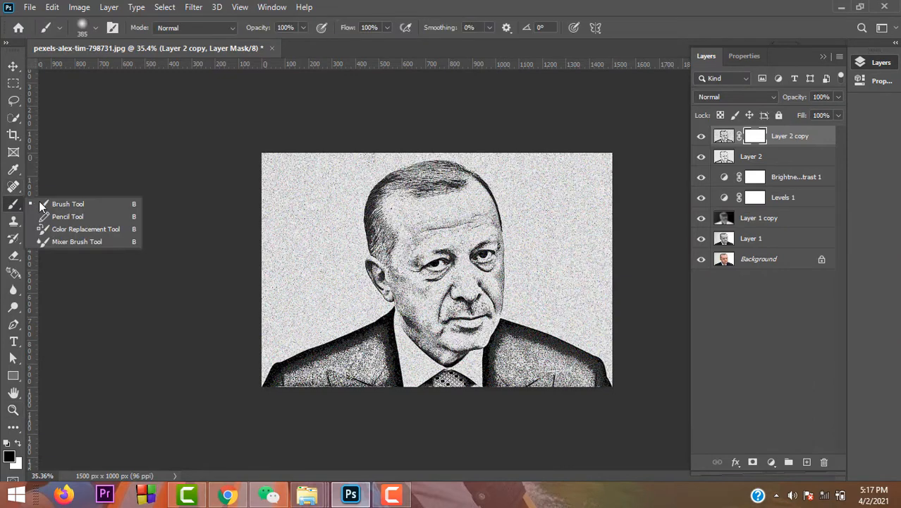
click(70, 202)
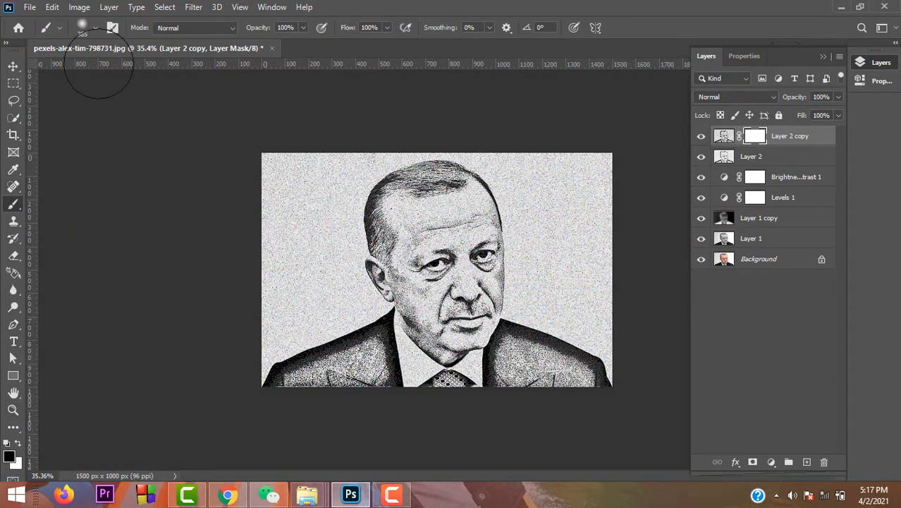
click(95, 28)
mouse_move(115, 71)
mouse_down()
mouse_move(141, 69)
mouse_move(132, 72)
mouse_up()
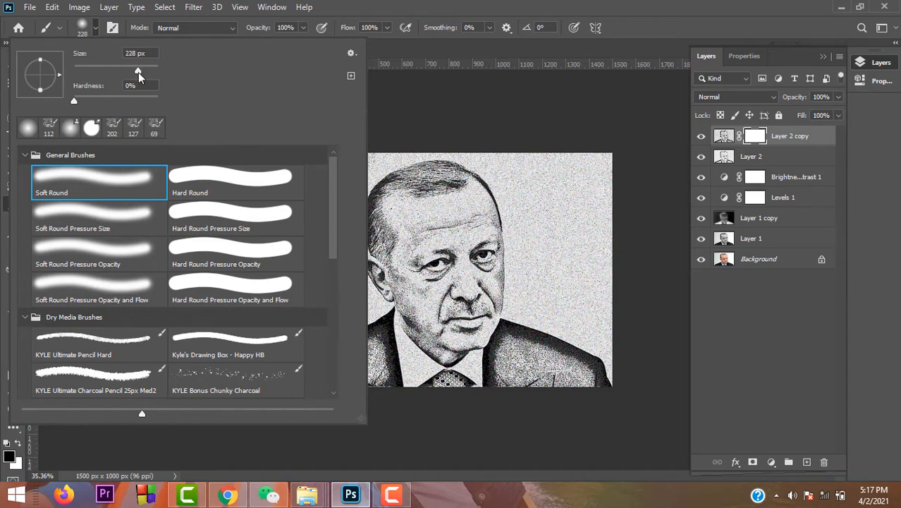
click(561, 70)
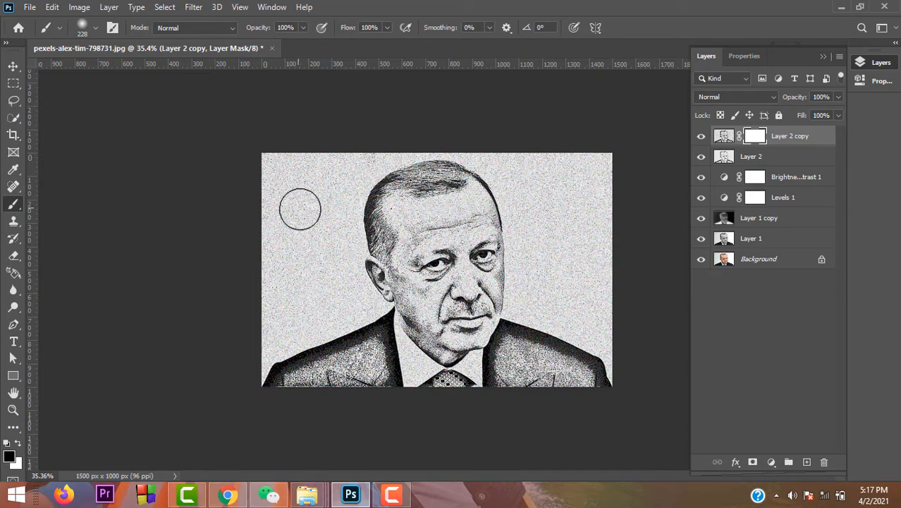
Paint black on the Layer 2 copy mask over the backdrop around the head and shoulders to hide the Poster Edges grain there
mouse_move(300, 209)
mouse_down()
mouse_move(294, 153)
mouse_move(264, 247)
mouse_move(281, 151)
mouse_move(272, 237)
mouse_move(301, 250)
mouse_move(327, 165)
mouse_move(344, 156)
mouse_move(352, 173)
mouse_move(292, 307)
mouse_move(324, 257)
mouse_move(325, 270)
mouse_move(265, 335)
mouse_move(268, 282)
mouse_move(277, 339)
mouse_move(357, 289)
mouse_move(357, 305)
mouse_move(282, 336)
mouse_move(255, 384)
mouse_move(340, 146)
mouse_move(528, 150)
mouse_move(630, 190)
mouse_move(508, 141)
mouse_move(545, 244)
mouse_move(496, 161)
mouse_move(523, 204)
mouse_move(539, 311)
mouse_move(534, 281)
mouse_move(556, 293)
mouse_move(560, 141)
mouse_move(590, 274)
mouse_move(593, 205)
mouse_move(596, 306)
mouse_move(560, 316)
mouse_move(621, 355)
mouse_move(554, 304)
mouse_move(571, 316)
mouse_move(517, 356)
mouse_move(572, 378)
mouse_move(521, 365)
mouse_move(520, 386)
mouse_move(524, 368)
mouse_move(528, 378)
mouse_move(463, 235)
mouse_move(408, 219)
mouse_move(401, 188)
mouse_move(362, 238)
mouse_move(405, 254)
mouse_move(363, 359)
mouse_up()
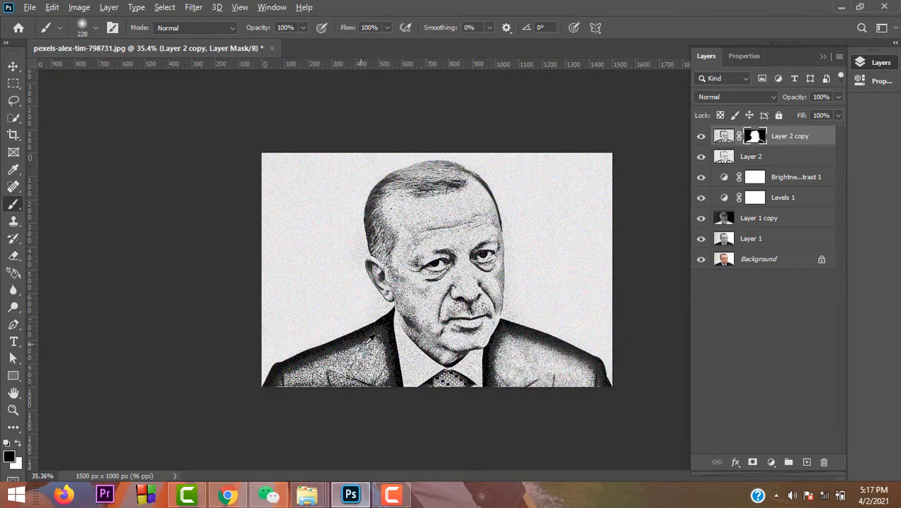
alt+scroll(368, 341, up, 5)
scroll(384, 335, down, 4)
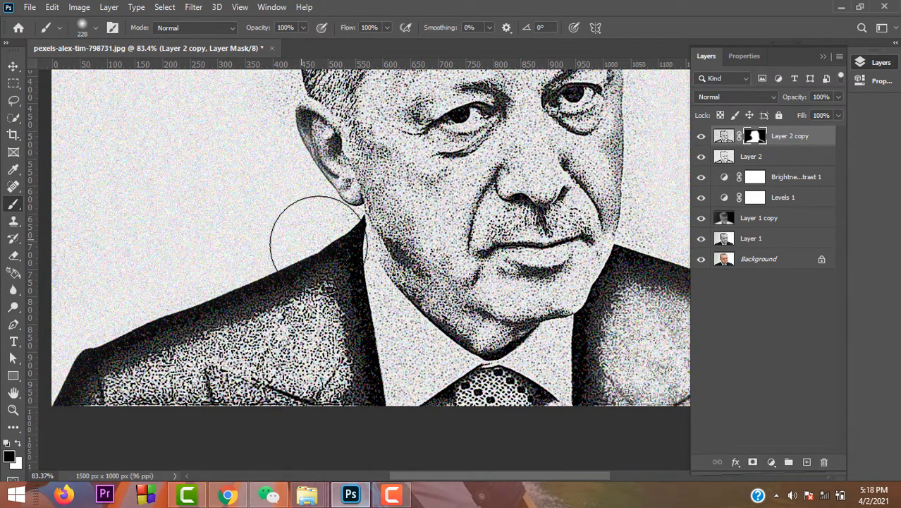
scroll(350, 271, down, 5)
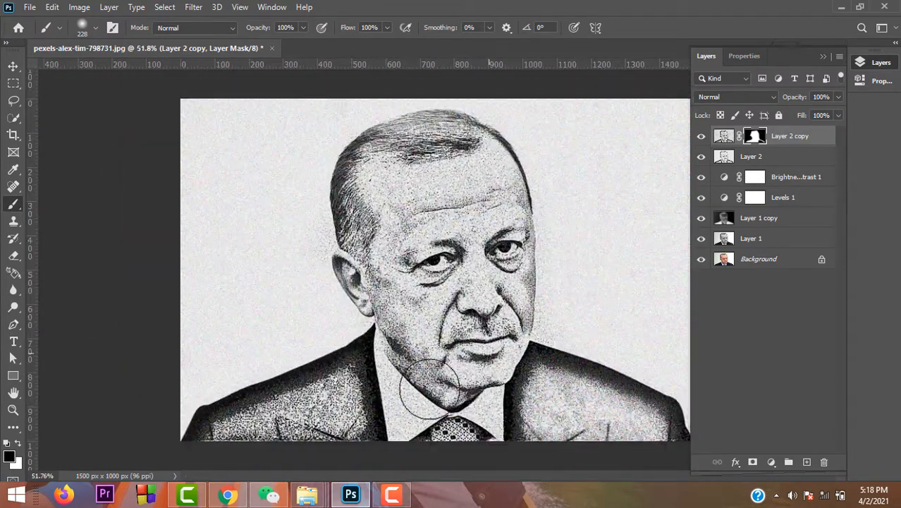
Paint black on the Layer 2 copy mask over the suit, collar and face to hide their Poster Edges grain, sparing the hair
mouse_move(261, 440)
mouse_down()
mouse_move(319, 410)
mouse_move(256, 432)
mouse_move(304, 427)
mouse_move(248, 439)
mouse_move(352, 424)
mouse_move(299, 430)
mouse_move(375, 409)
mouse_up()
mouse_move(416, 187)
mouse_down()
mouse_move(383, 182)
mouse_move(412, 197)
mouse_move(488, 191)
mouse_move(492, 160)
mouse_move(517, 244)
mouse_move(516, 335)
mouse_move(497, 365)
mouse_move(458, 355)
mouse_move(395, 240)
mouse_move(474, 250)
mouse_move(481, 340)
mouse_move(419, 332)
mouse_move(390, 295)
mouse_move(450, 374)
mouse_move(402, 354)
mouse_move(435, 376)
mouse_move(414, 378)
mouse_move(403, 408)
mouse_move(412, 423)
mouse_move(479, 381)
mouse_move(475, 429)
mouse_move(476, 404)
mouse_move(474, 417)
mouse_move(446, 374)
mouse_up()
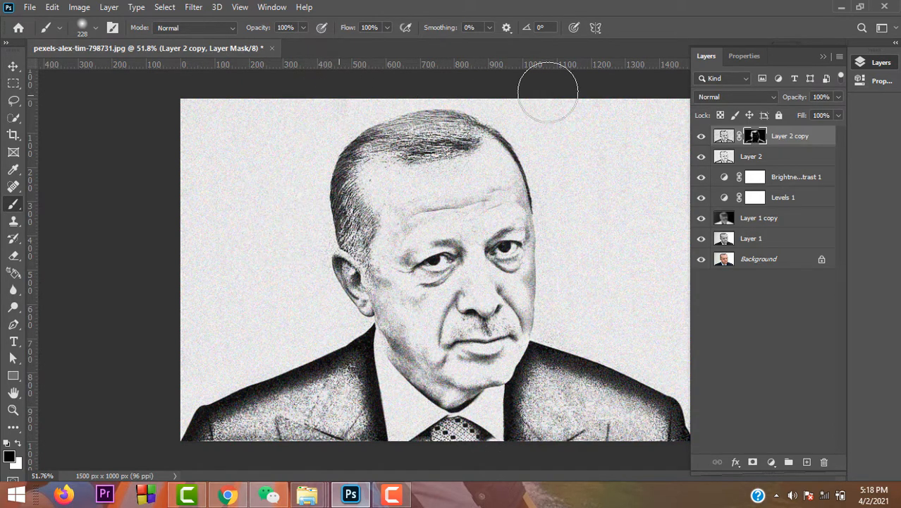
scroll(433, 171, up, 6)
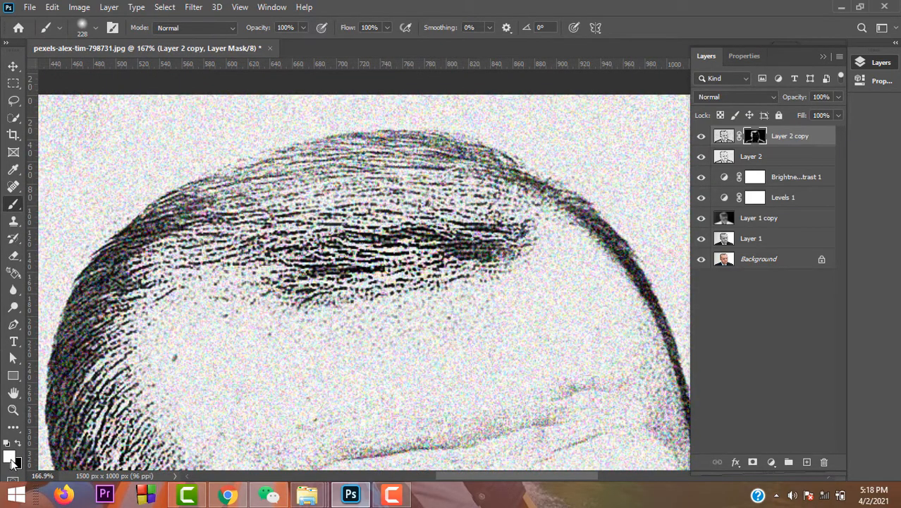
Paint white (ffffff) on the Layer 2 copy mask over the hair on top of the head to restore its Poster Edges grain
click(11, 459)
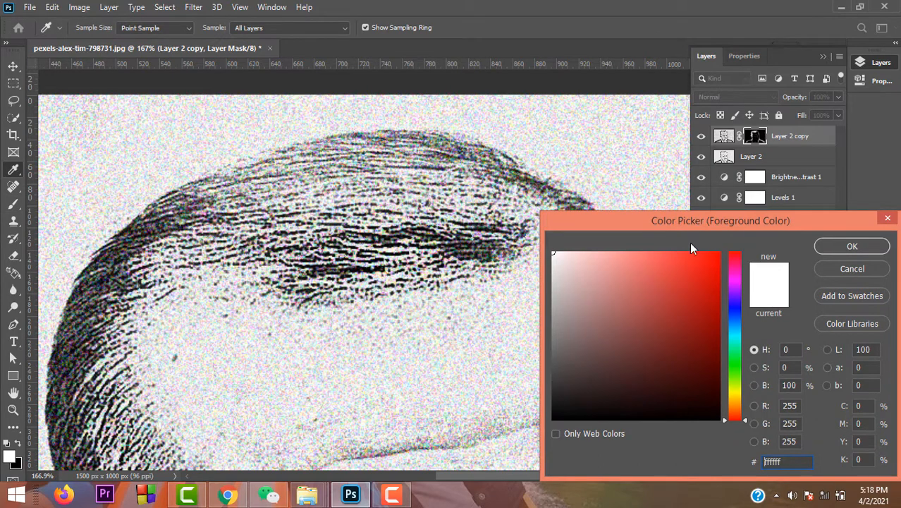
click(852, 247)
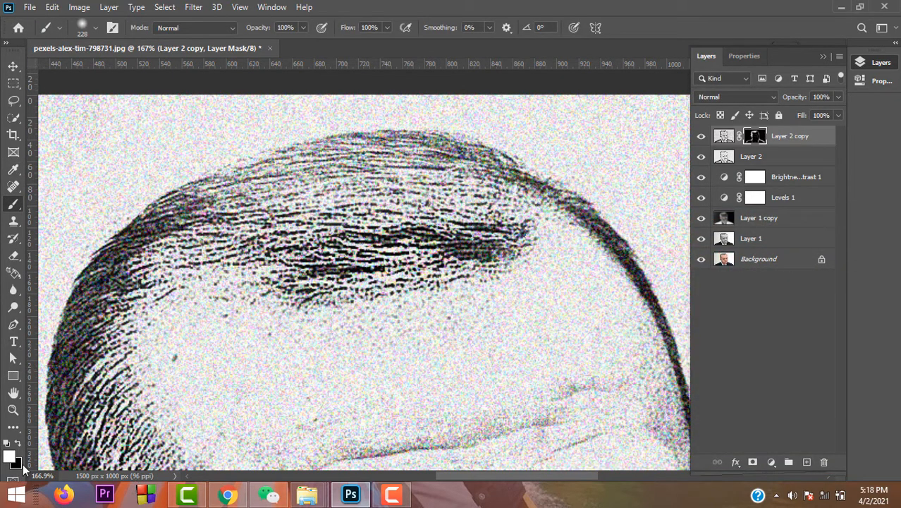
mouse_move(302, 323)
mouse_down()
mouse_move(301, 283)
mouse_move(387, 278)
mouse_move(314, 272)
mouse_up()
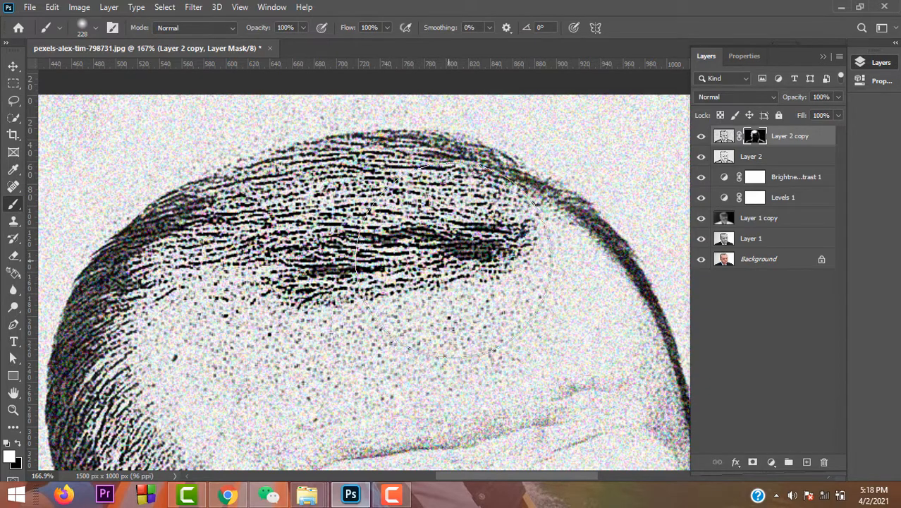
scroll(437, 286, down, 2)
scroll(439, 287, down, 4)
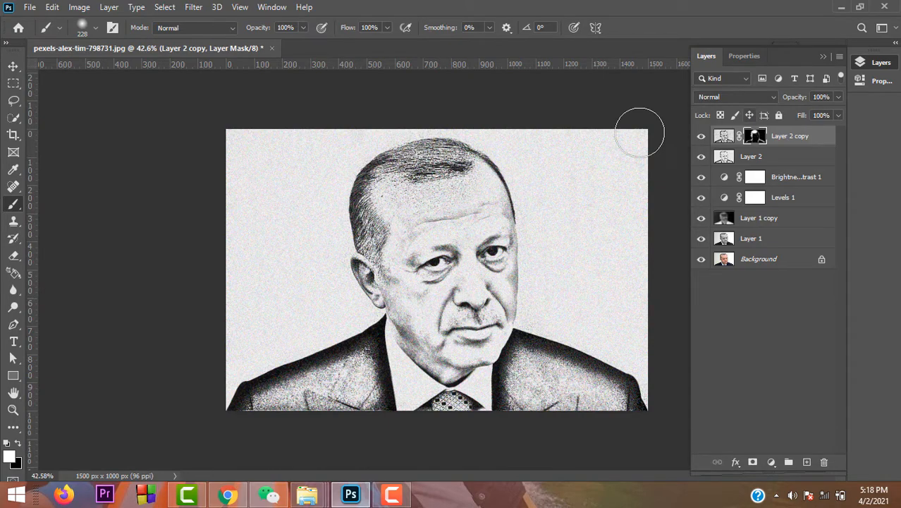
Reduce the brush to 86 px and paint black on the Layer 2 copy mask over the forehead to hide the grain below the hairline
scroll(463, 189, up, 4)
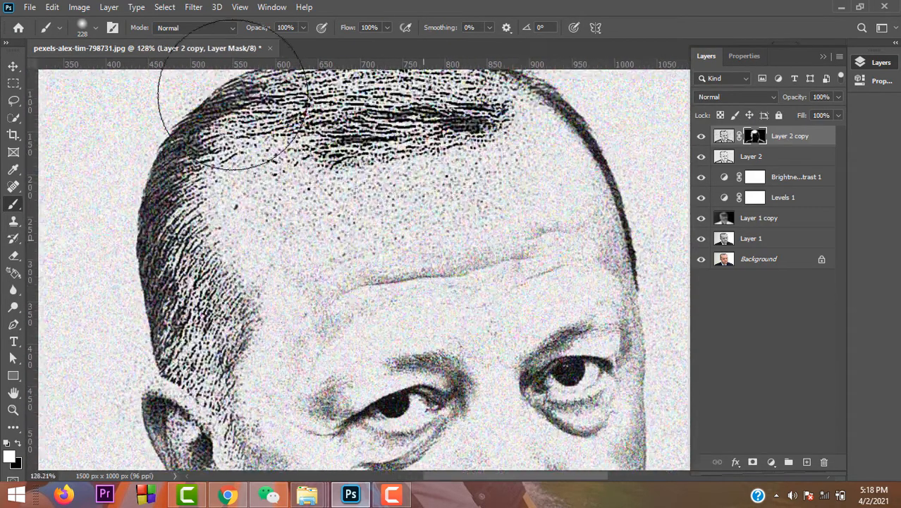
click(98, 29)
drag(134, 71, 109, 73)
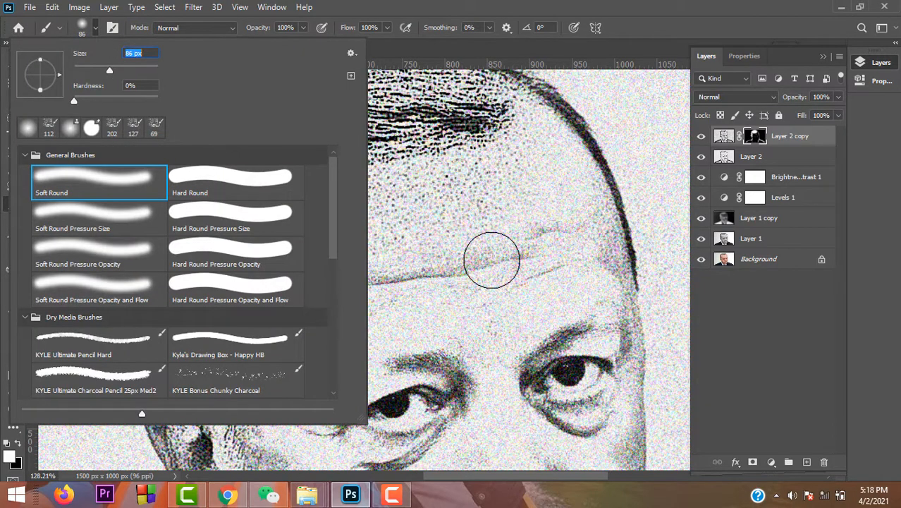
click(501, 209)
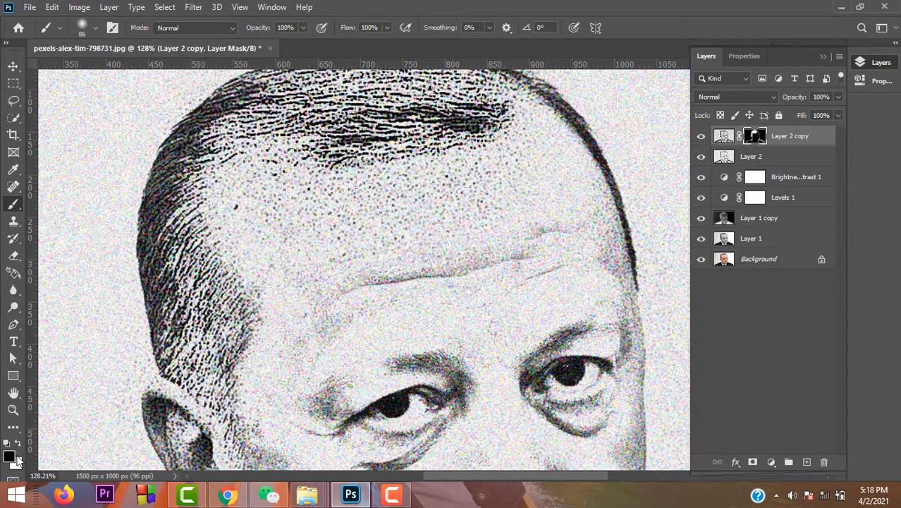
mouse_move(321, 212)
mouse_down()
mouse_move(468, 212)
mouse_move(347, 204)
mouse_move(283, 185)
mouse_move(325, 215)
mouse_move(274, 192)
mouse_move(251, 205)
mouse_move(295, 252)
mouse_move(522, 192)
mouse_move(555, 153)
mouse_move(441, 199)
mouse_move(359, 212)
mouse_up()
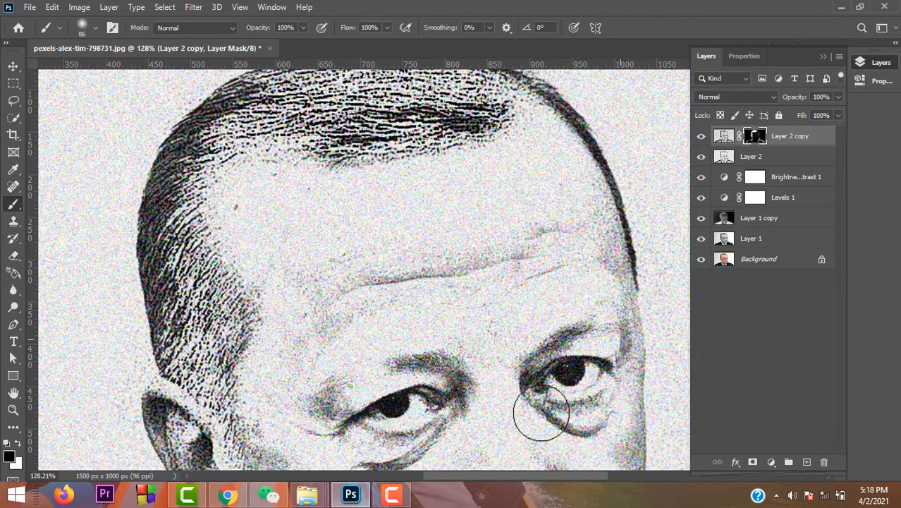
Set the soft brush to 45 px and make white (ffffff) the foreground color for retouching the eyes
scroll(521, 285, down, 5)
scroll(451, 276, up, 4)
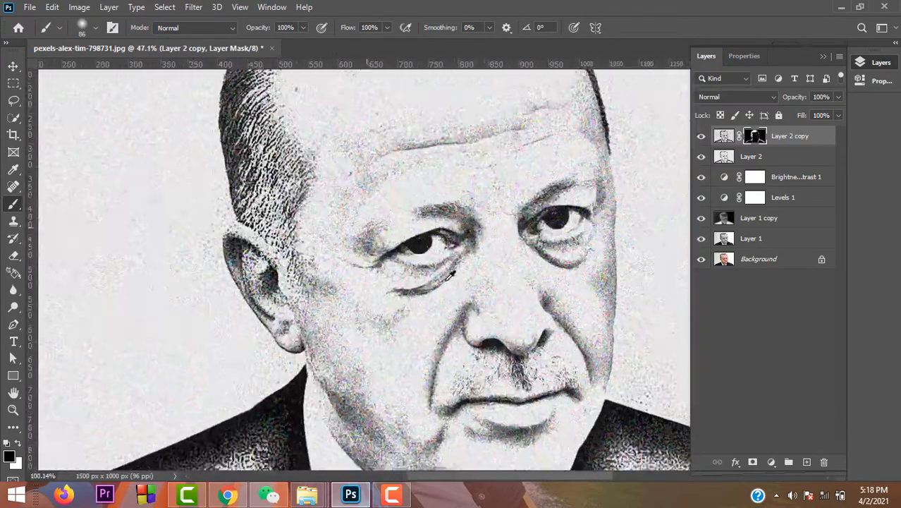
scroll(451, 275, up, 7)
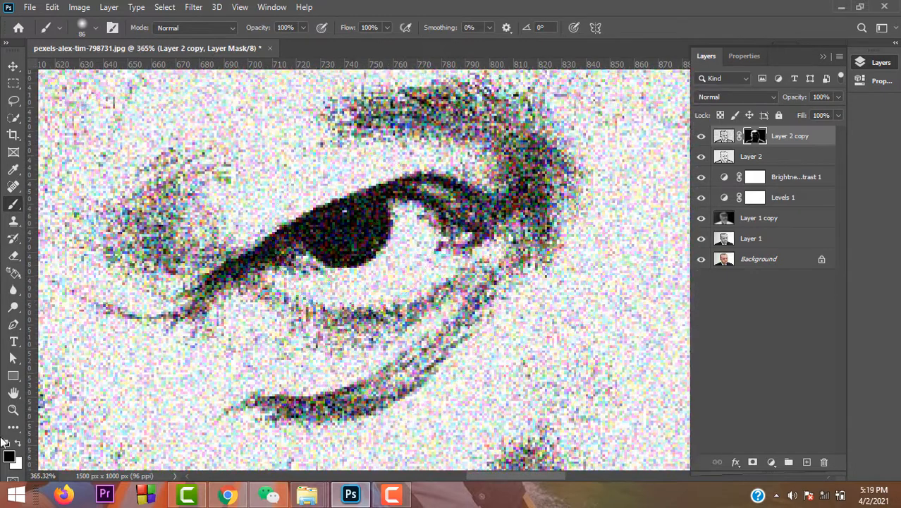
click(95, 28)
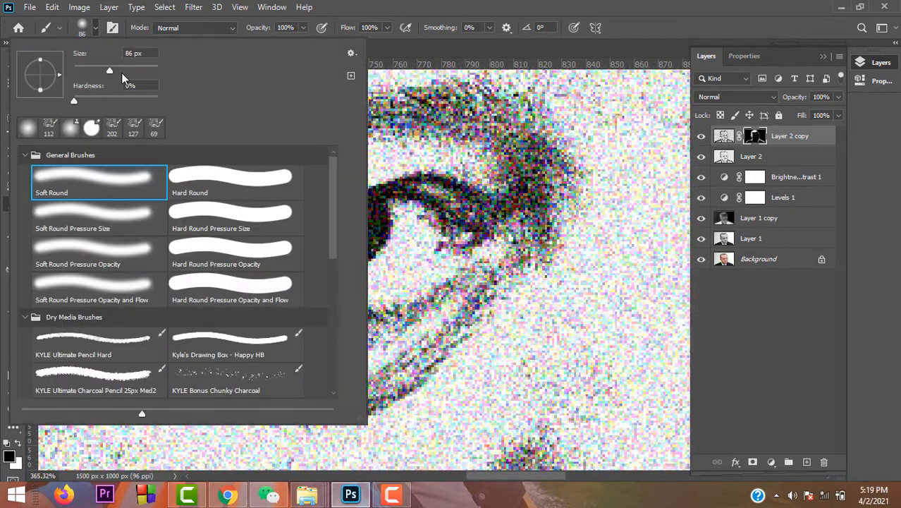
click(670, 19)
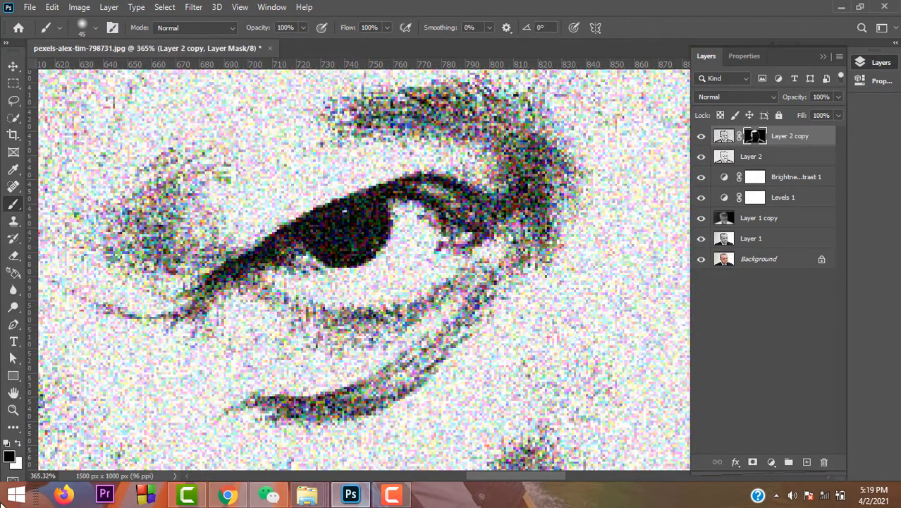
click(20, 444)
click(13, 457)
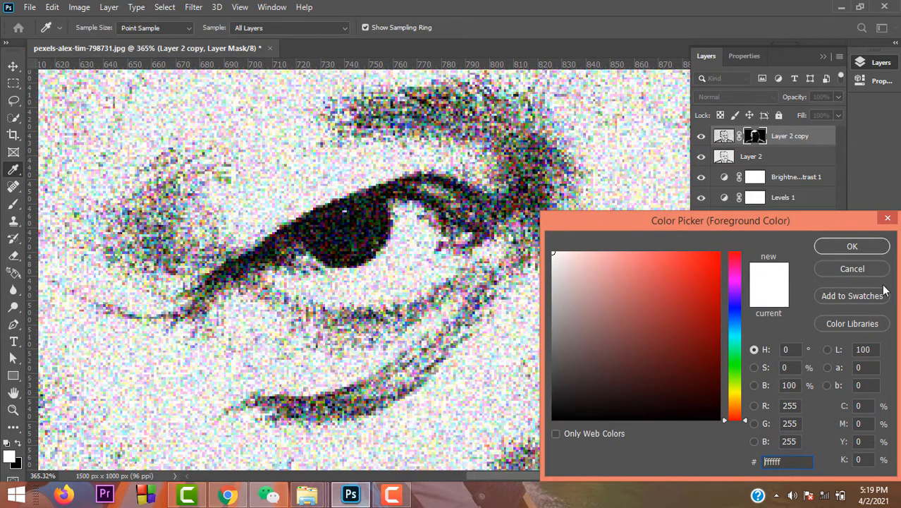
click(872, 250)
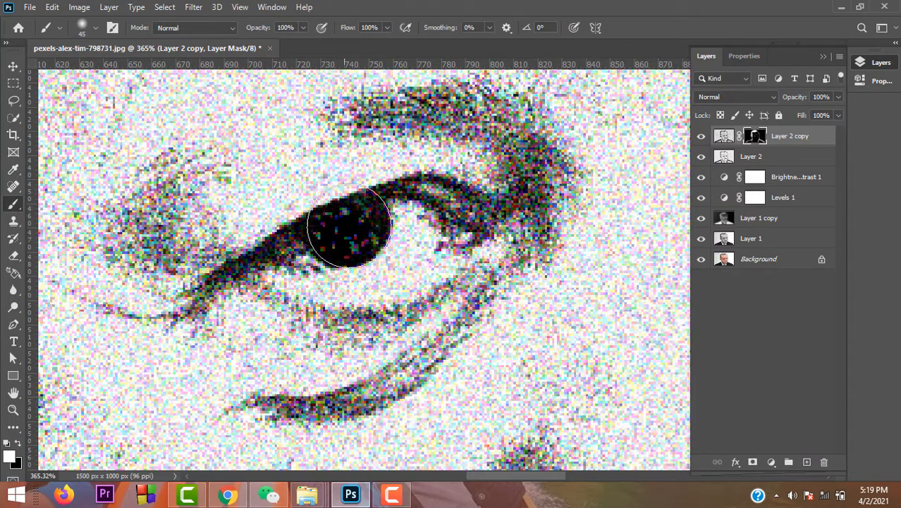
Paint white on the Layer 2 copy mask over both eyes, their lower folds and the eyebrows to restore the Poster Edges detail
mouse_move(424, 291)
mouse_down()
mouse_move(466, 311)
mouse_move(411, 347)
mouse_move(295, 376)
mouse_up()
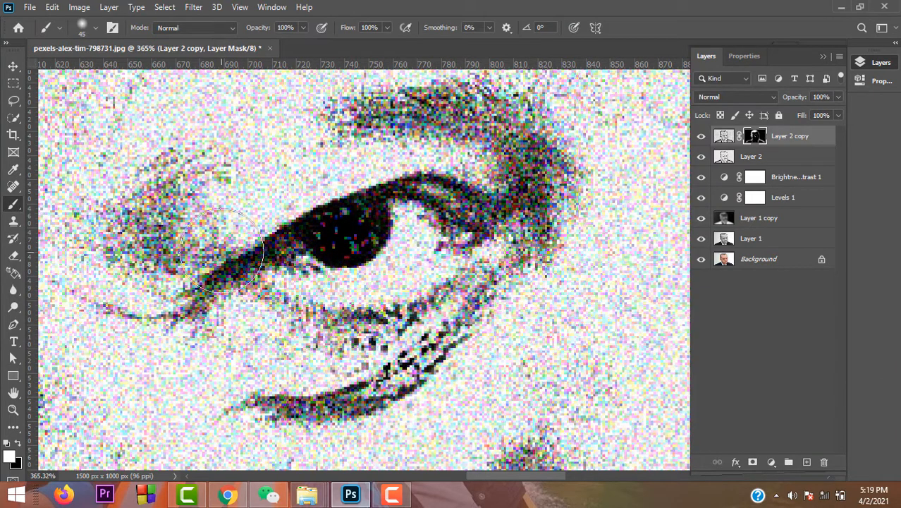
drag(424, 106, 478, 115)
scroll(356, 284, down, 5)
mouse_move(528, 174)
mouse_down()
mouse_move(542, 200)
mouse_move(518, 208)
mouse_move(547, 185)
mouse_move(559, 220)
mouse_up()
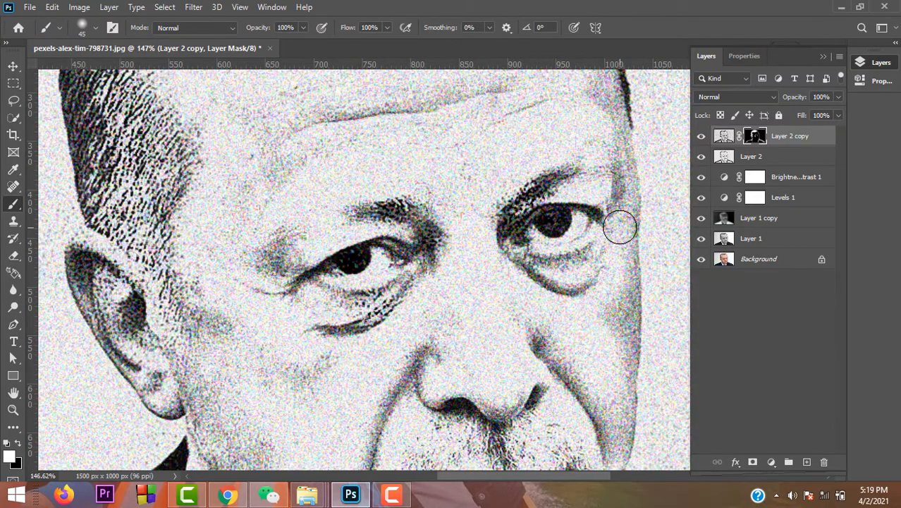
Paint white on the Layer 2 copy mask over the moustache below the nose and near the mouth corner to restore its Poster Edges strokes
scroll(595, 218, down, 3)
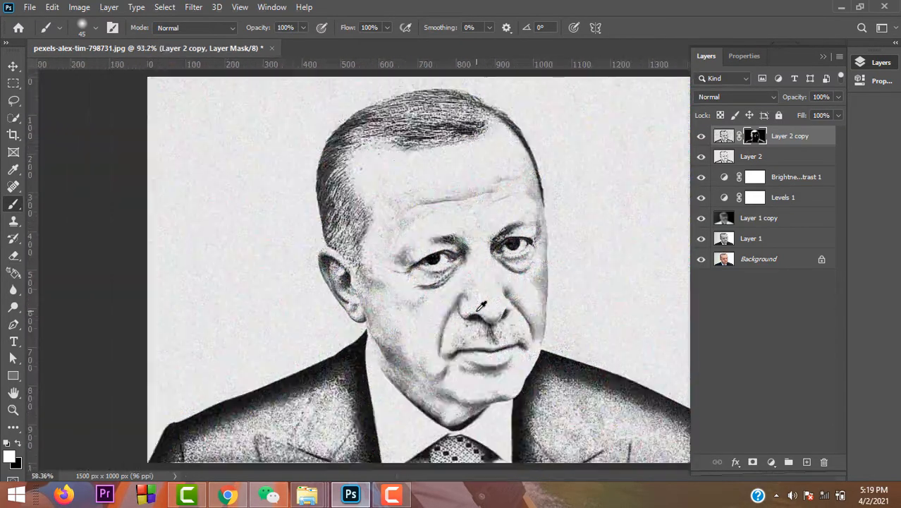
scroll(494, 337, up, 3)
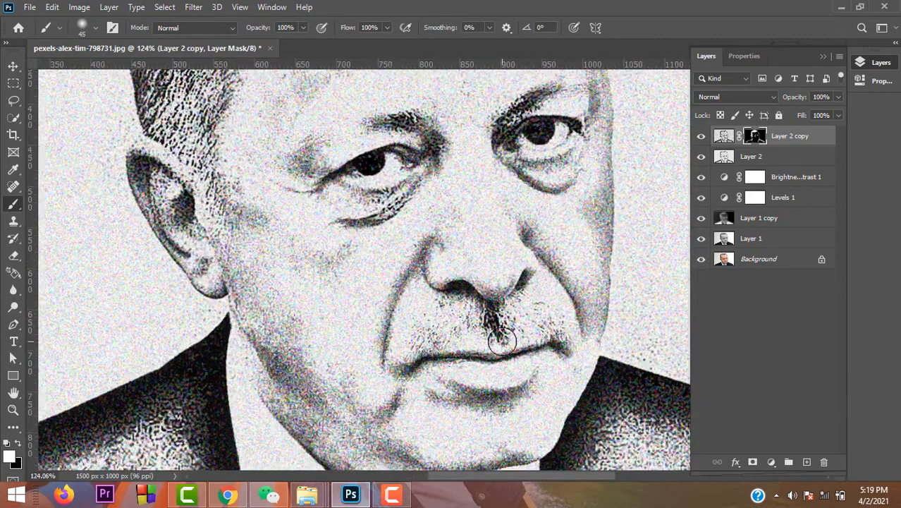
scroll(561, 342, up, 2)
drag(560, 342, 558, 344)
scroll(462, 344, down, 4)
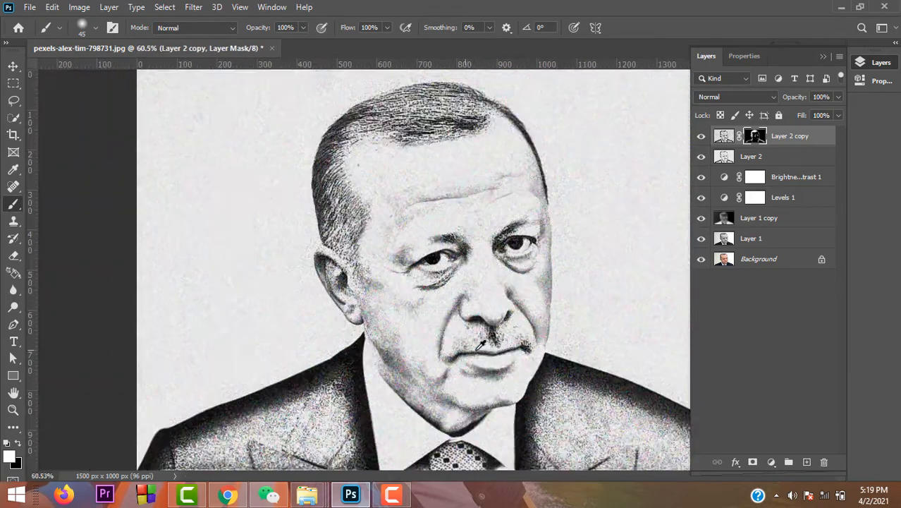
scroll(457, 350, up, 3)
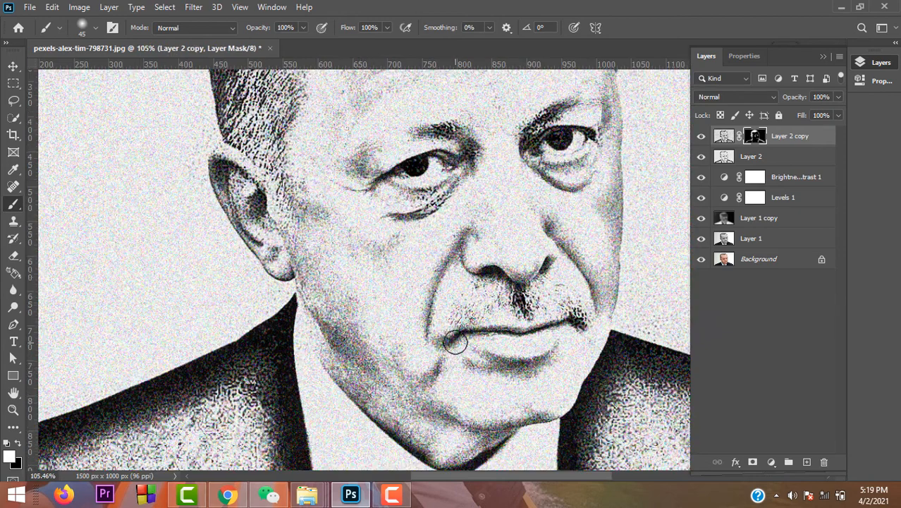
Review the whole sketch portrait in full-screen mode
scroll(437, 359, down, 2)
scroll(479, 355, down, 2)
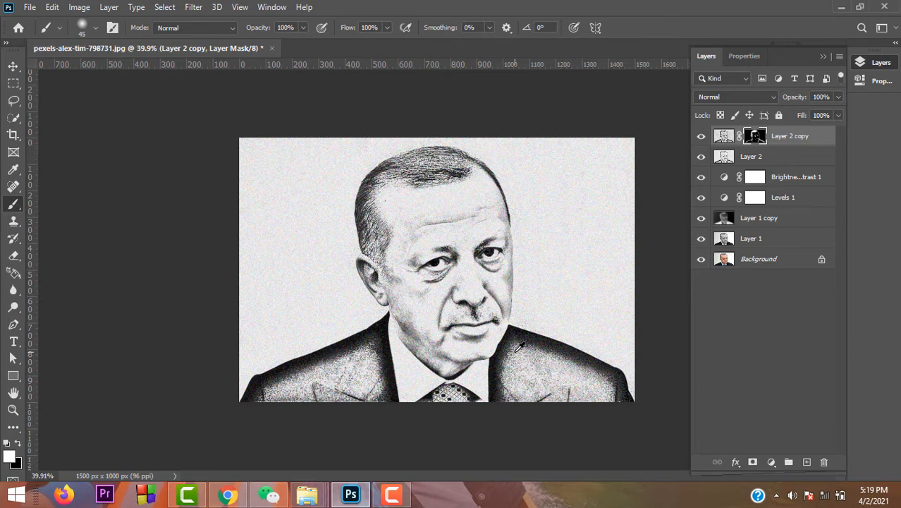
key(f)
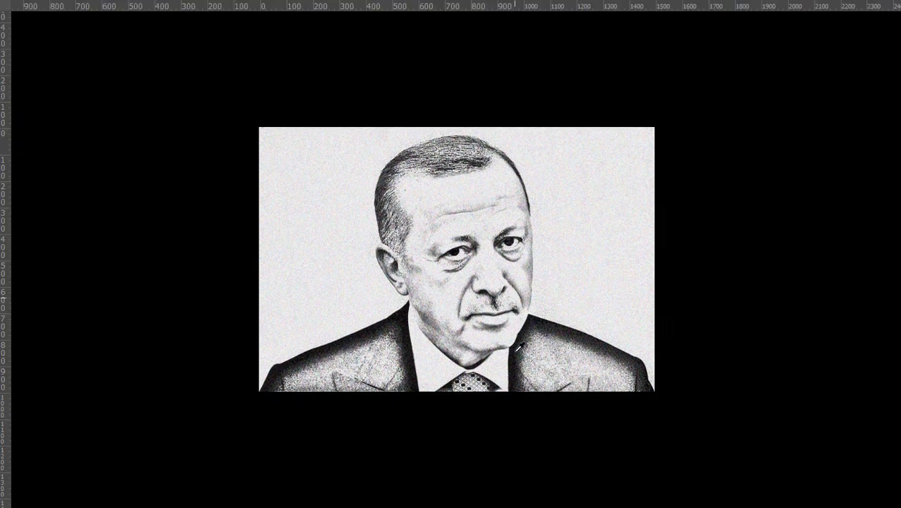
scroll(521, 347, up, 1)
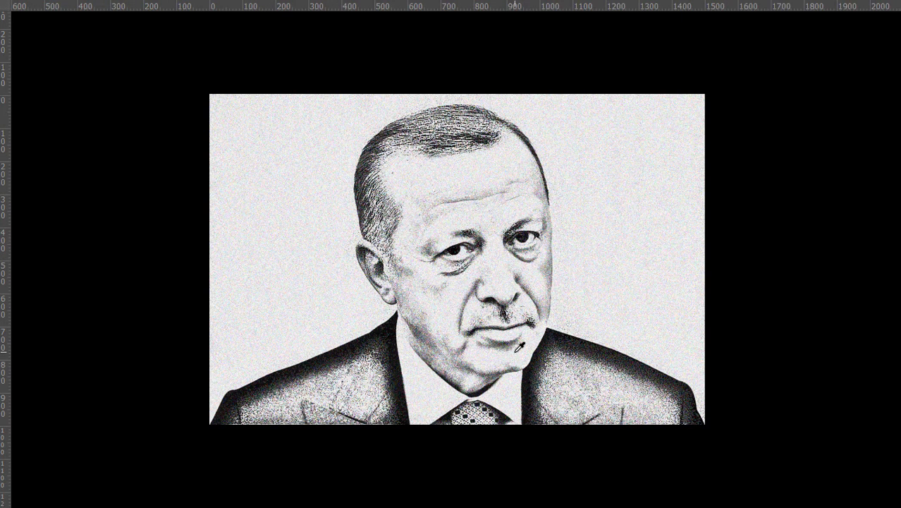